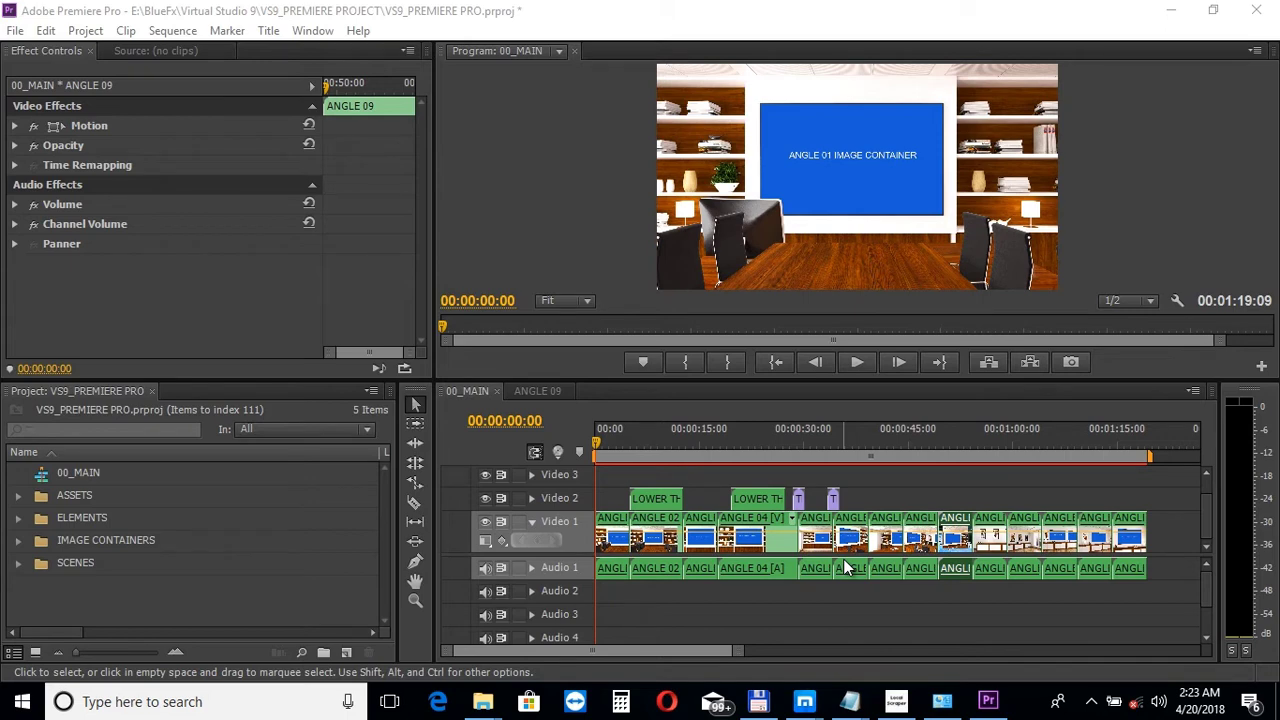
# Extend the clip inside the ANGLE 14 IMAGE CONTAINER nested sequence
pyautogui.doubleClick(1131, 522)
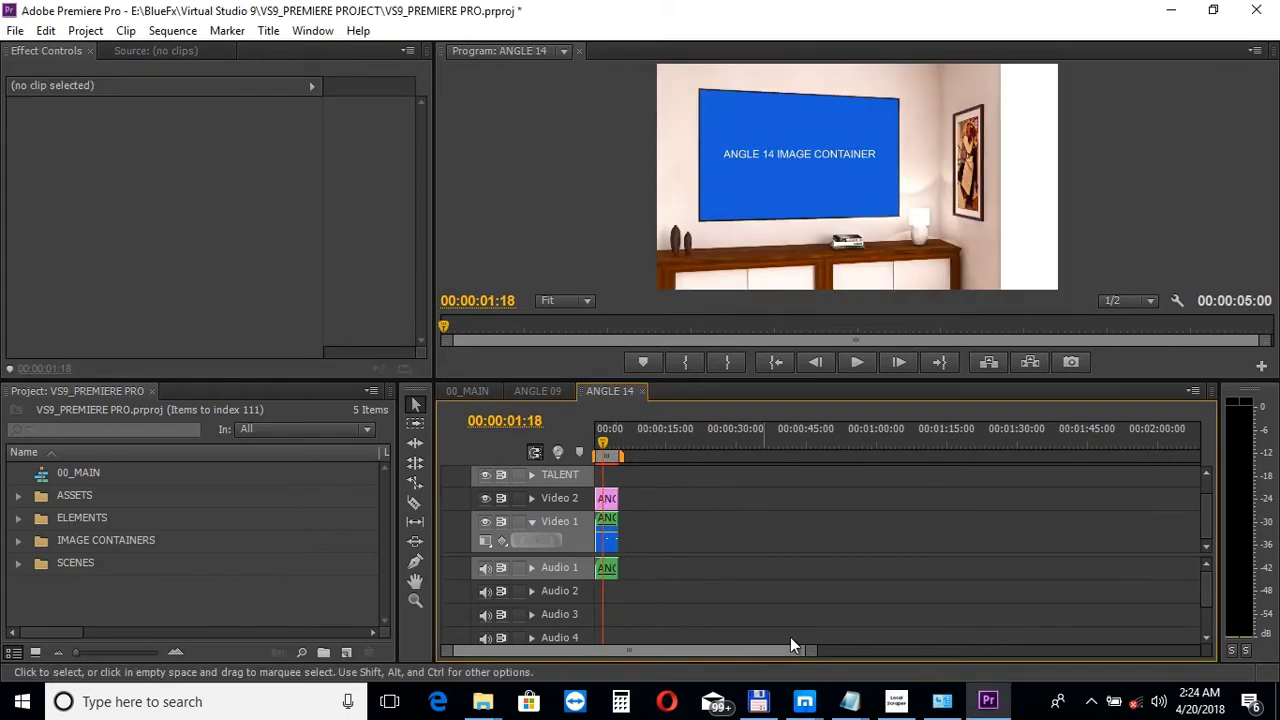
pyautogui.moveTo(799, 648); pyautogui.dragTo(701, 645)
pyautogui.doubleClick(737, 520)
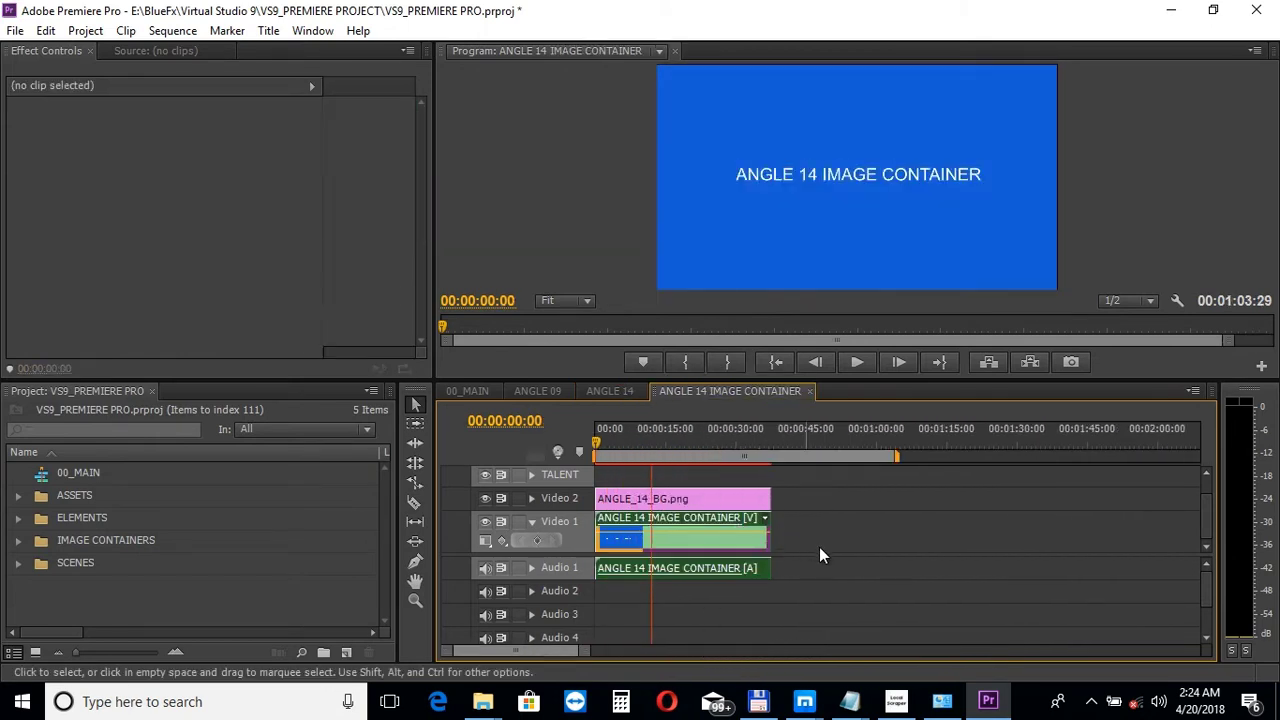
pyautogui.moveTo(894, 540); pyautogui.dragTo(1185, 540)
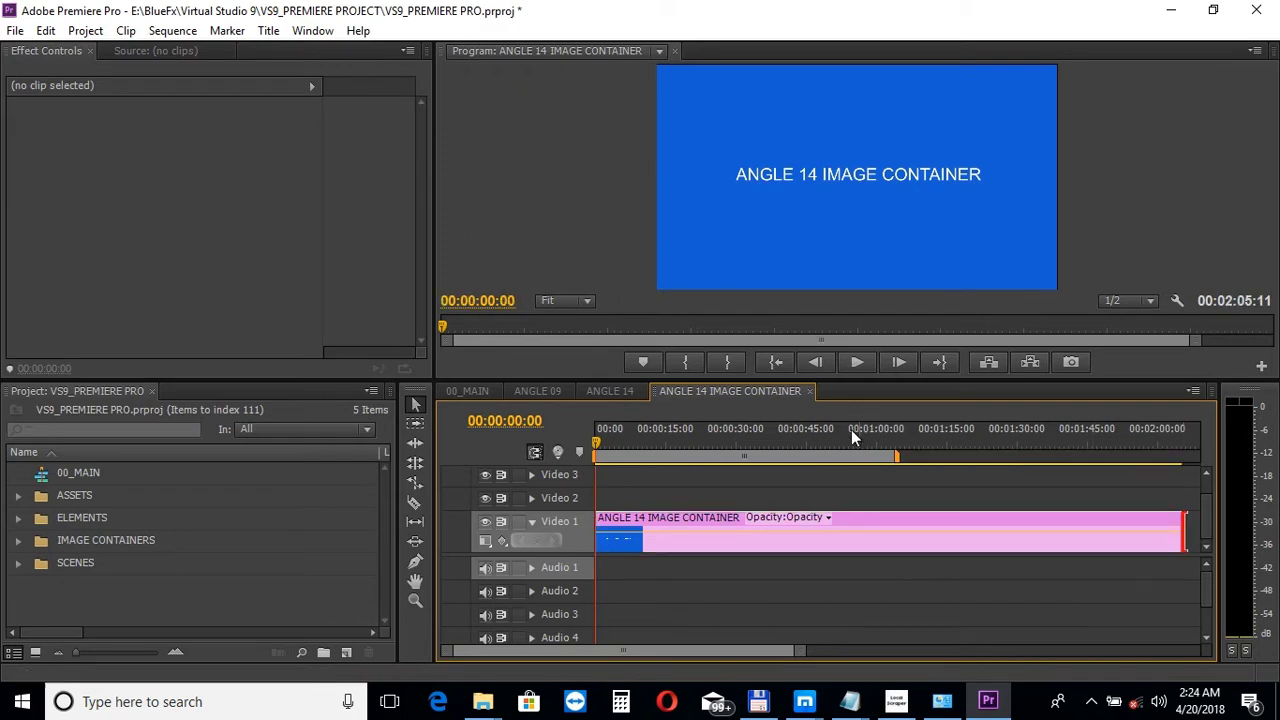
# Lengthen the image container and ANGLE_14_BG.png to about 12 seconds, then extend ANGLE 14 in 00_MAIN
pyautogui.click(808, 391)
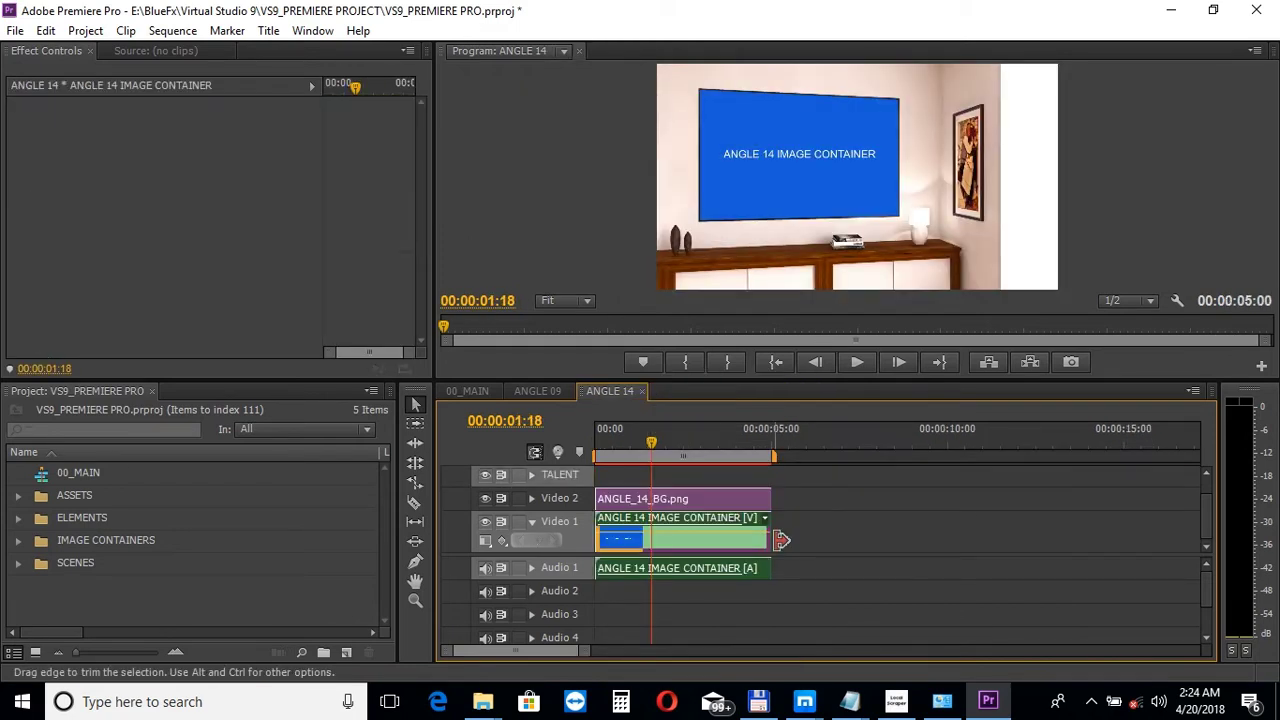
pyautogui.moveTo(781, 540); pyautogui.dragTo(1053, 540)
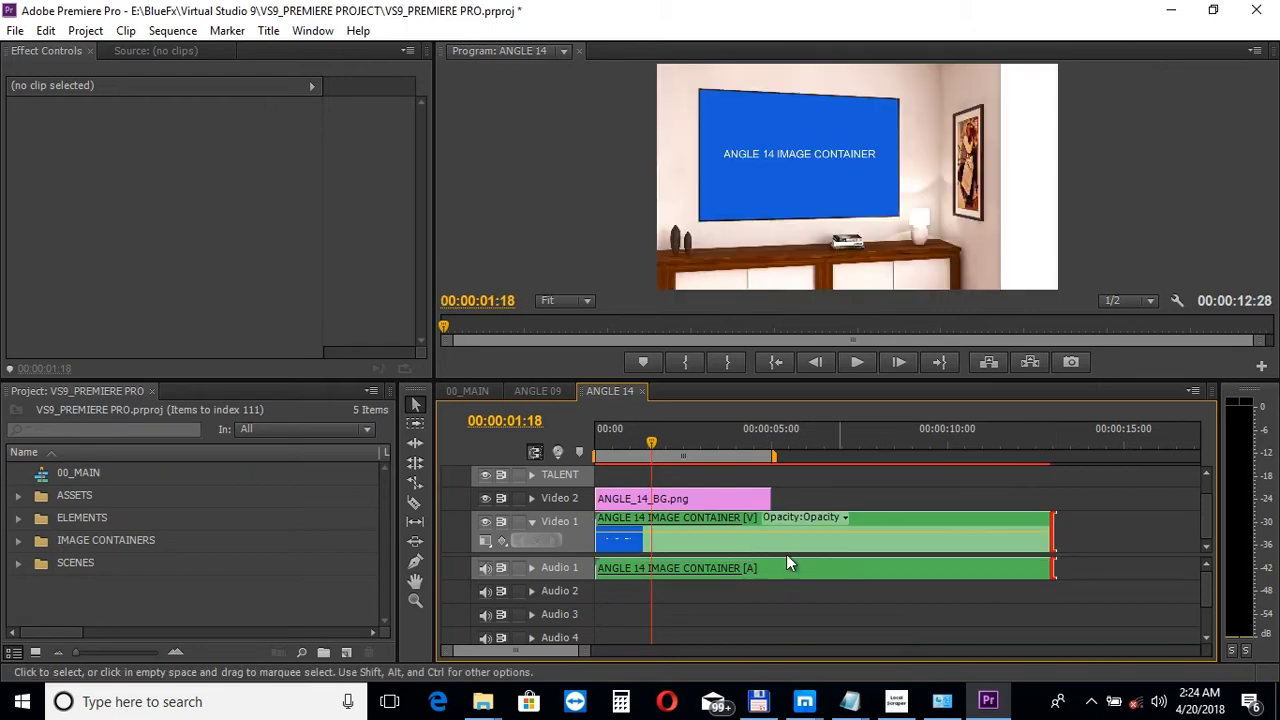
pyautogui.moveTo(763, 498); pyautogui.dragTo(1048, 498)
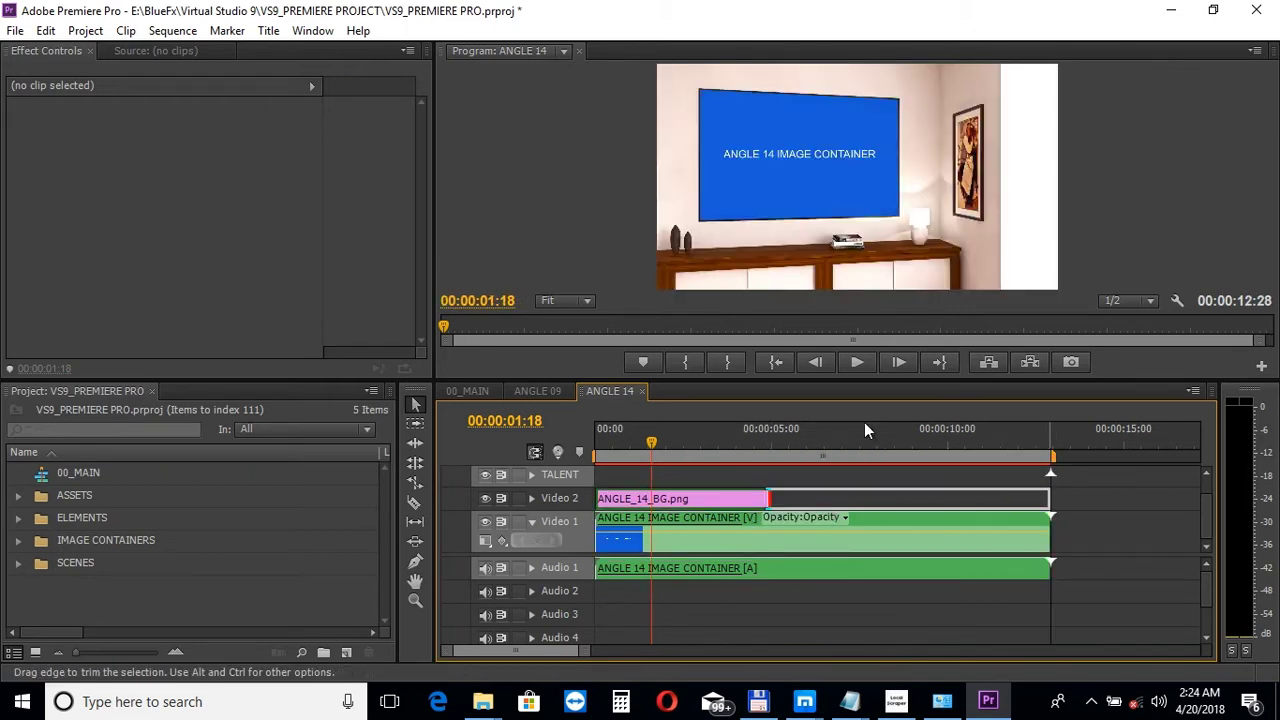
pyautogui.click(642, 391)
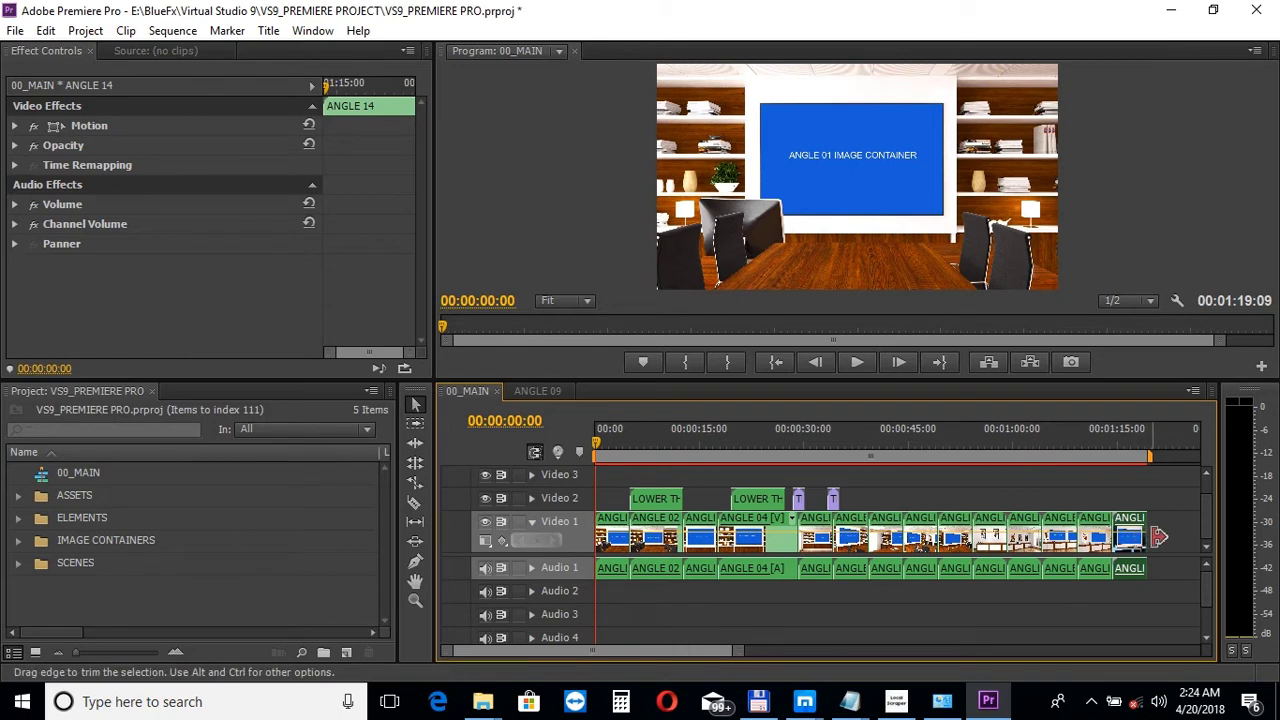
pyautogui.moveTo(1145, 538); pyautogui.dragTo(1196, 536)
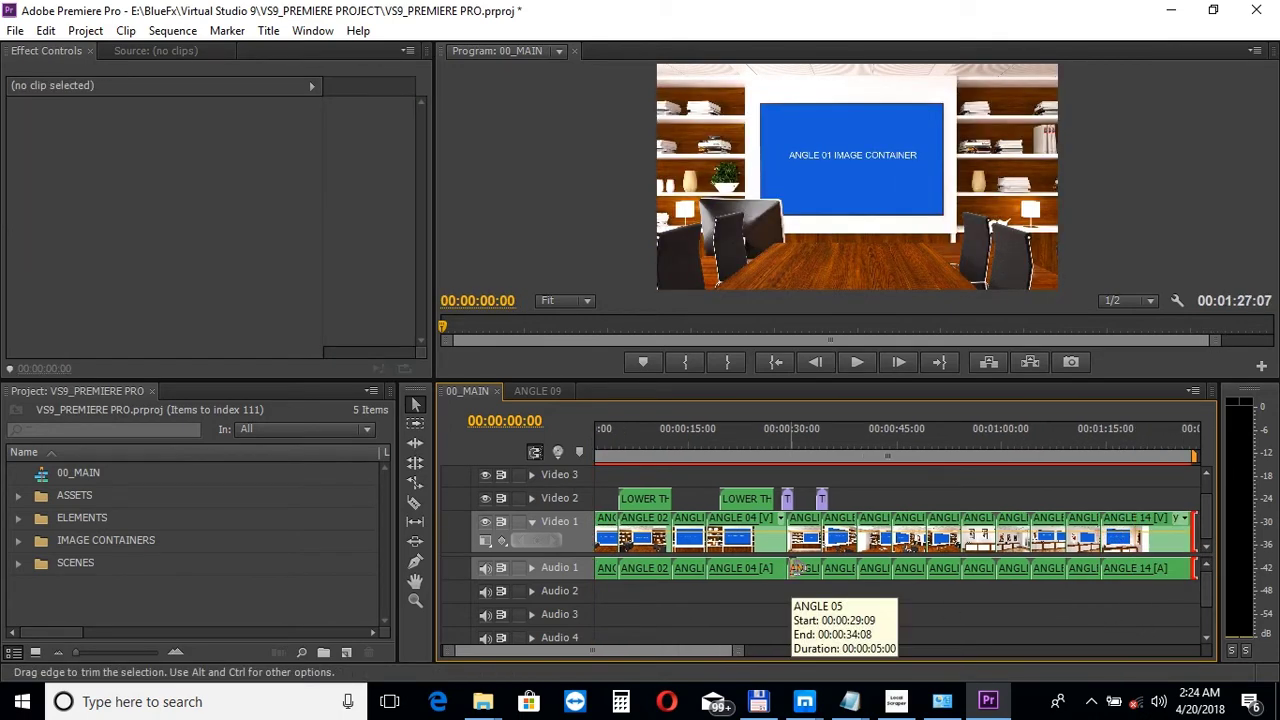
# Hide the Video 4 desk layer in ANGLE 09, keeping the Video 5 table visible
pyautogui.moveTo(797, 568)
pyautogui.click(526, 388)
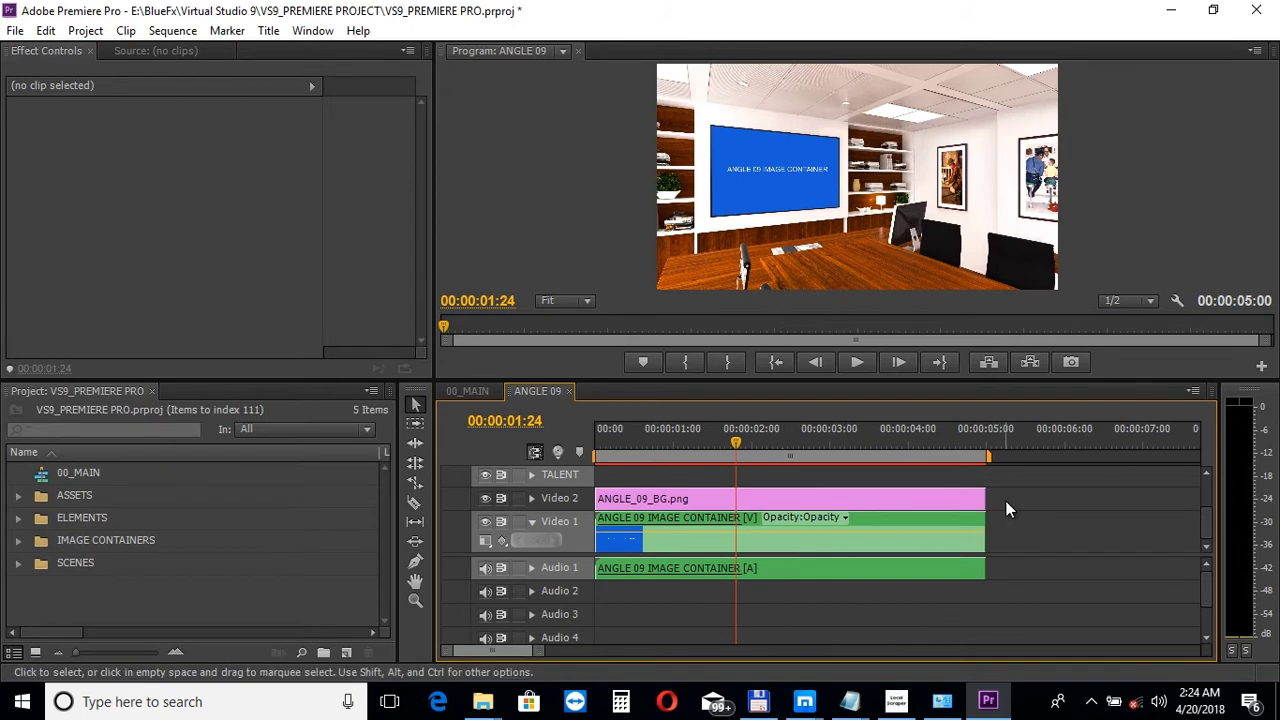
pyautogui.moveTo(1209, 520); pyautogui.dragTo(1208, 494)
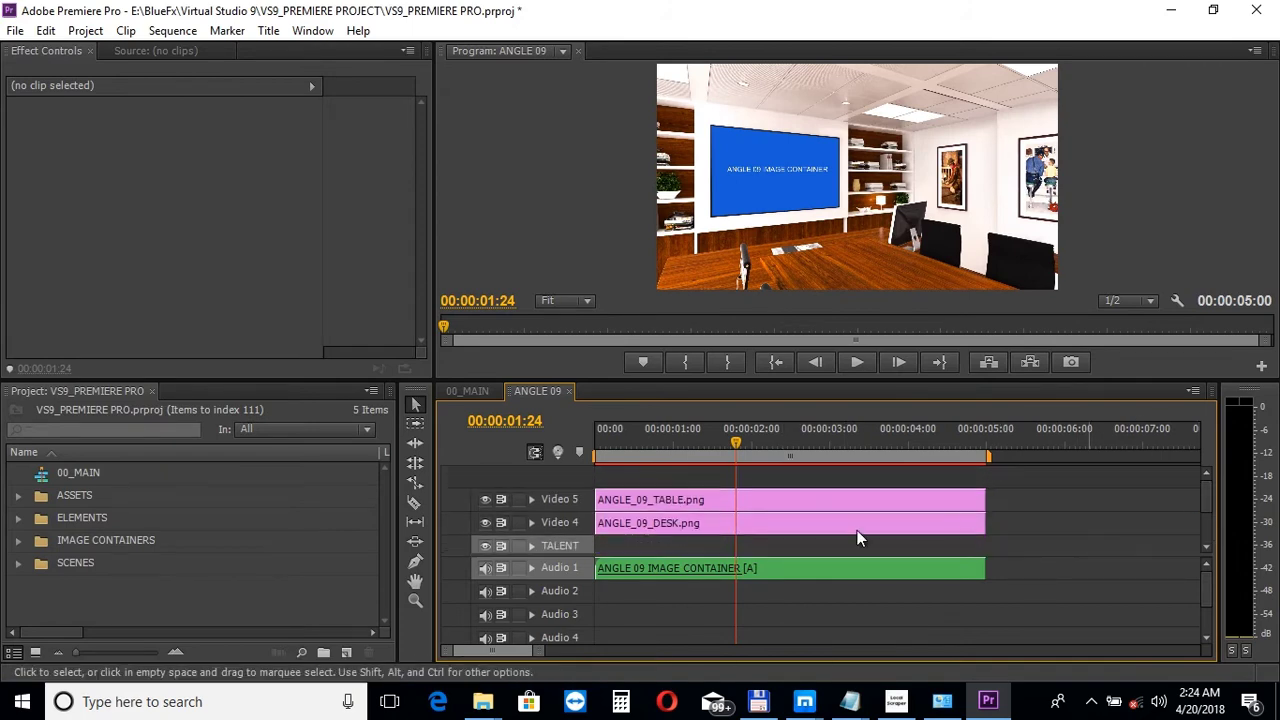
pyautogui.click(485, 499)
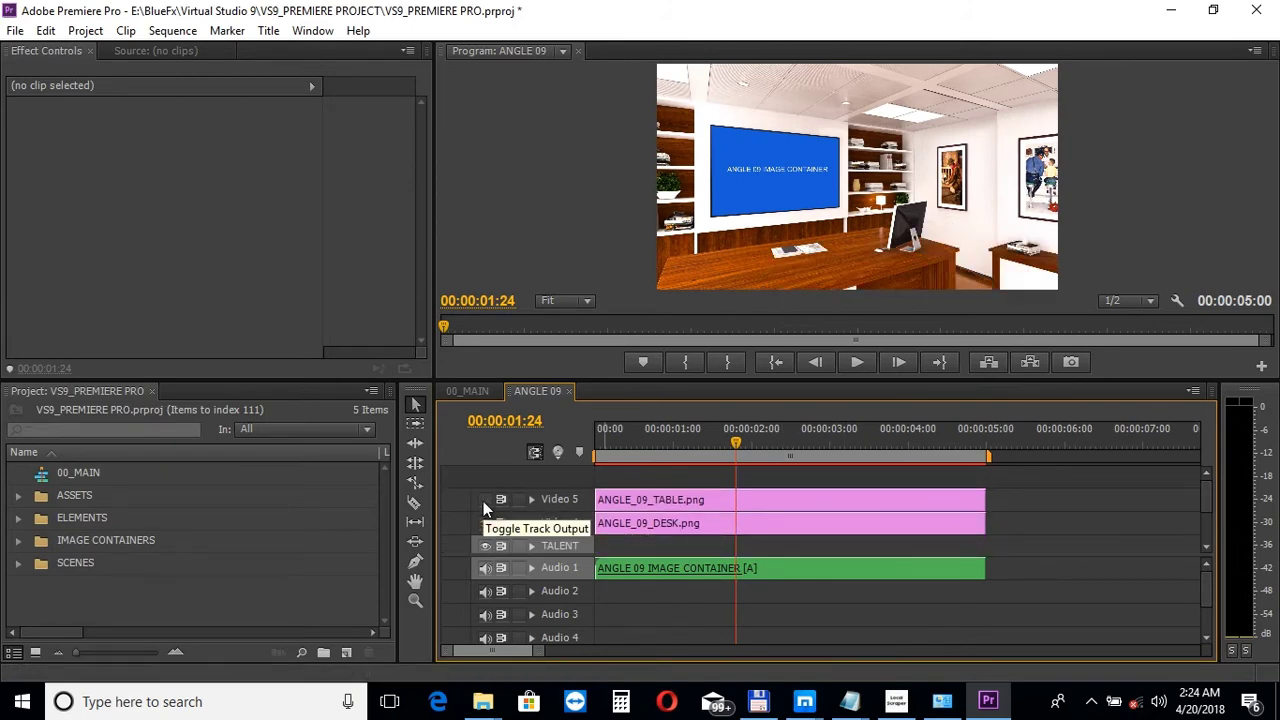
pyautogui.click(485, 522)
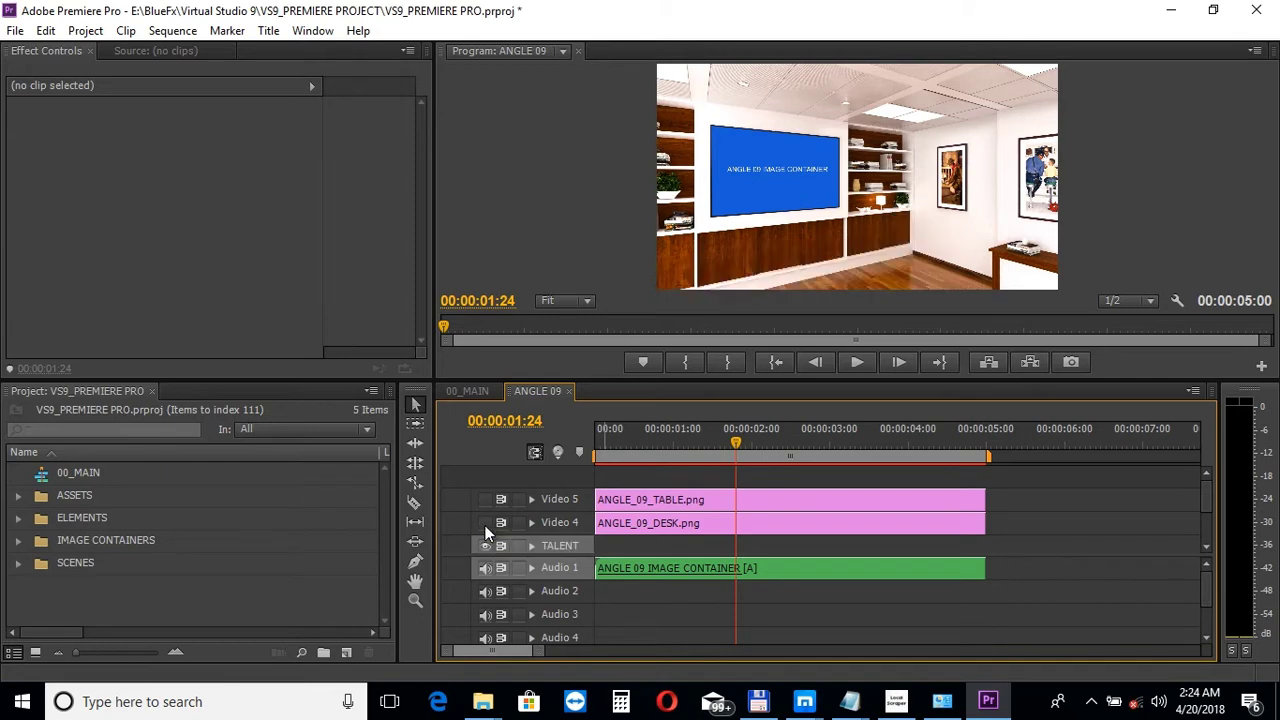
pyautogui.click(486, 499)
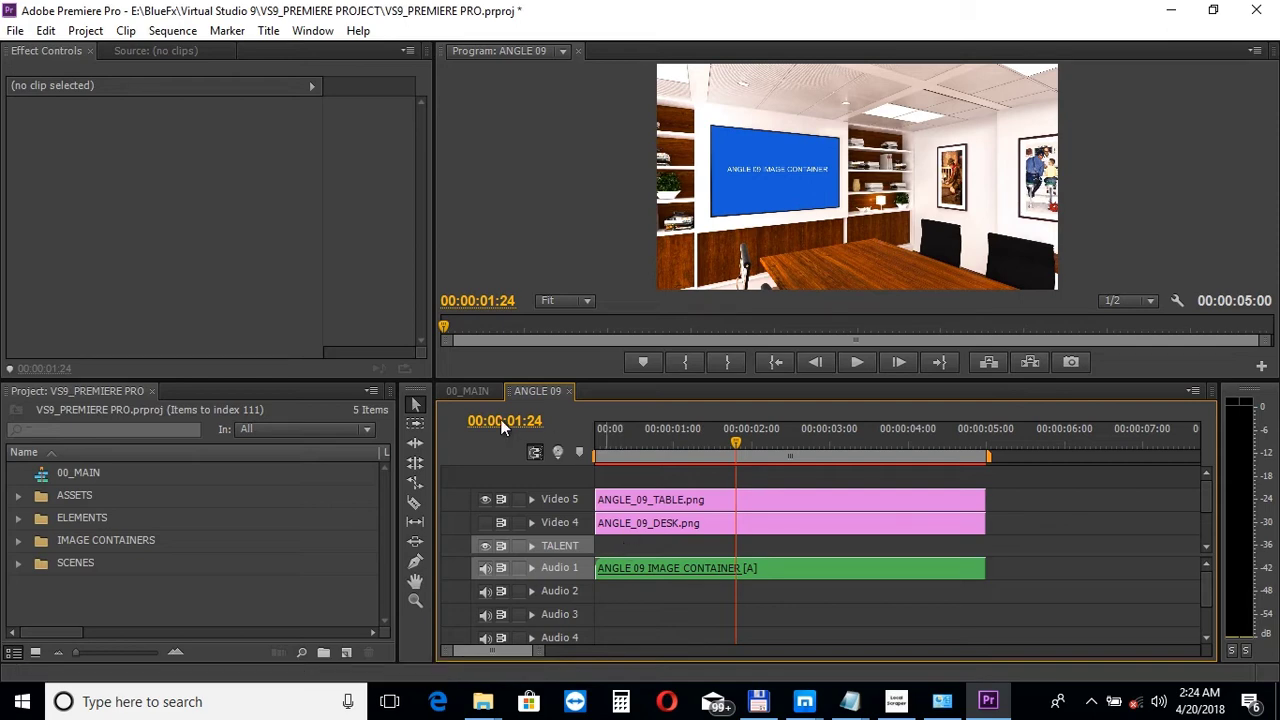
# Import background.MTS and business man.mov, and place business man.mov on ANGLE 09's TALENT track
pyautogui.click(14, 32)
pyautogui.click(95, 423)
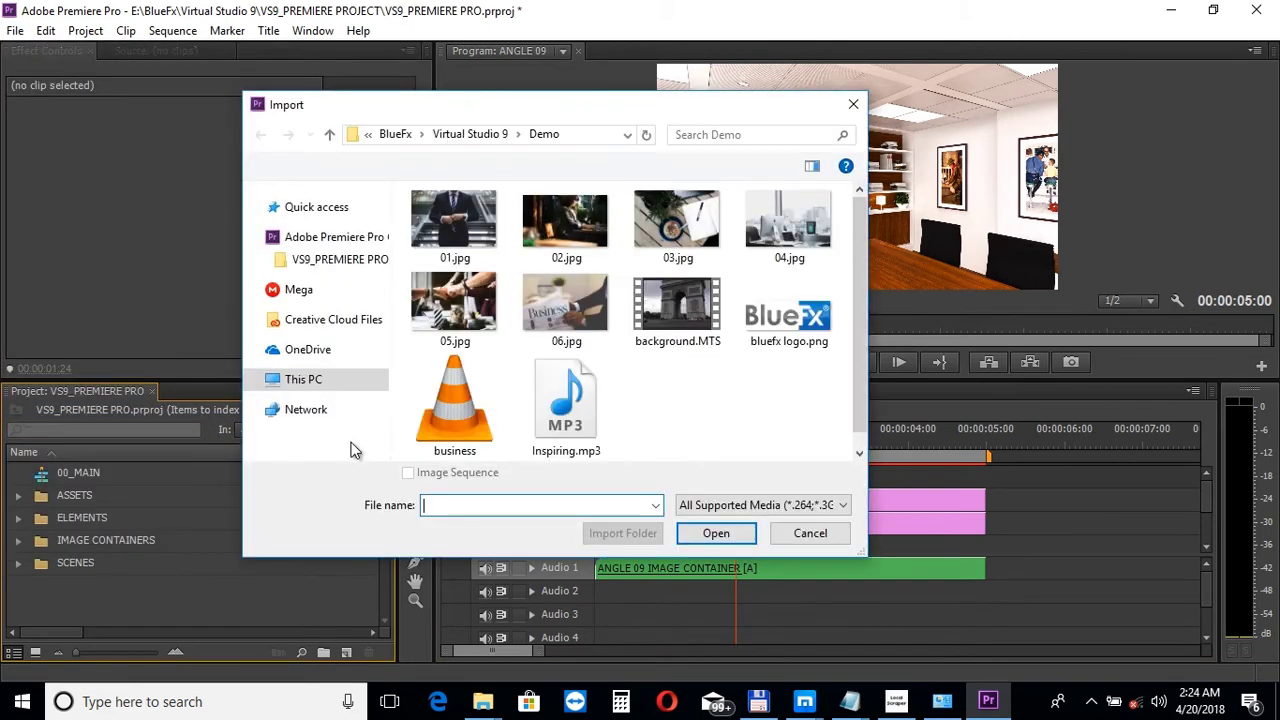
pyautogui.click(445, 455)
pyautogui.keyDown('ctrl'); pyautogui.click(684, 336); pyautogui.keyUp('ctrl')
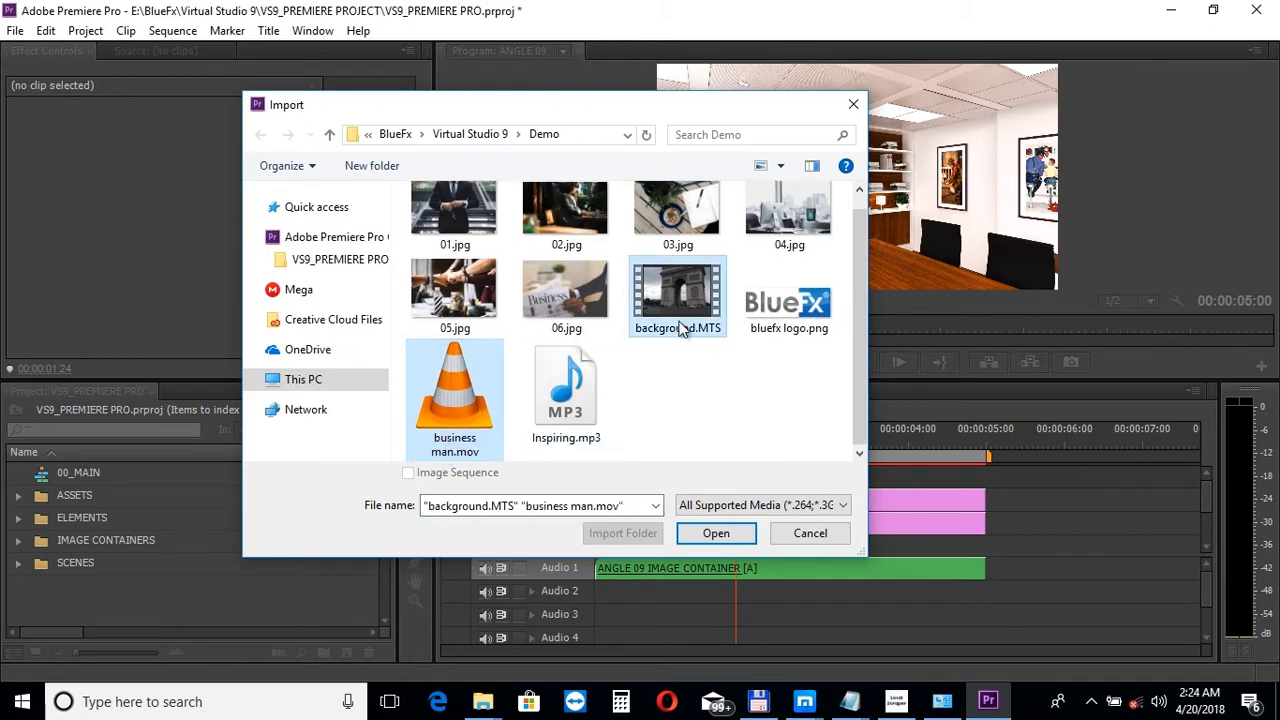
pyautogui.click(716, 533)
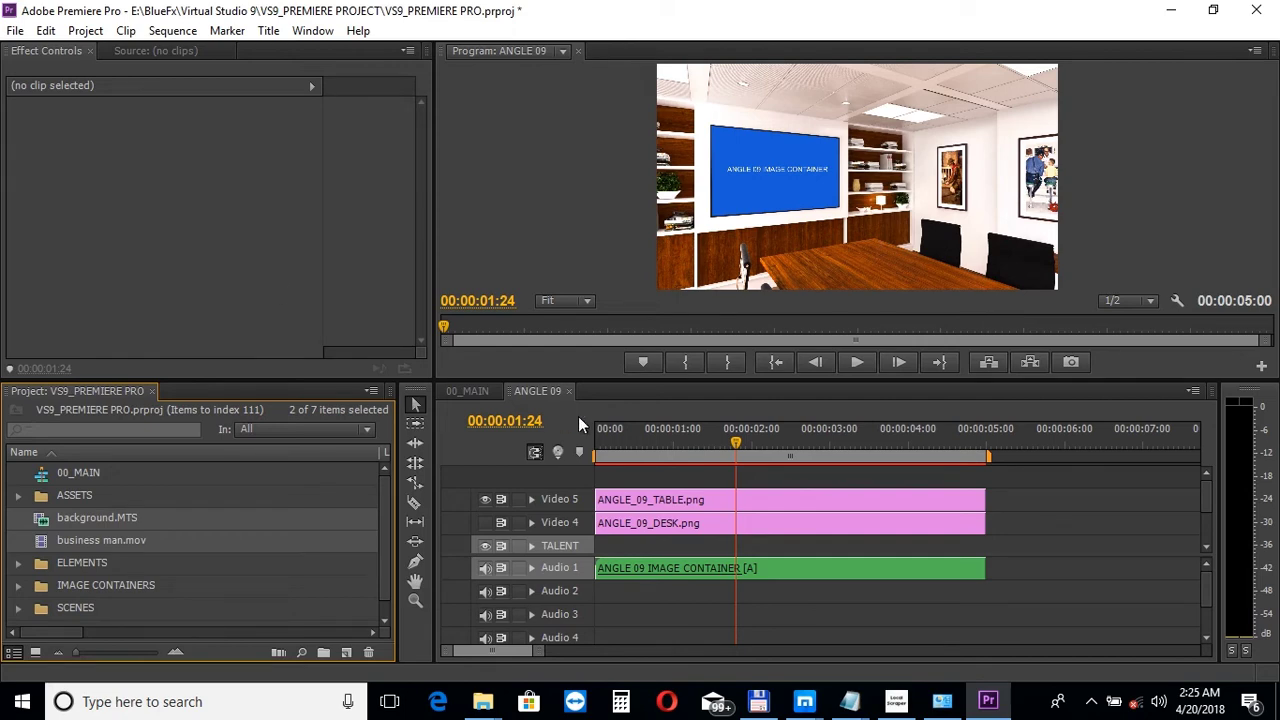
pyautogui.click(118, 554)
pyautogui.moveTo(113, 542); pyautogui.dragTo(622, 562)
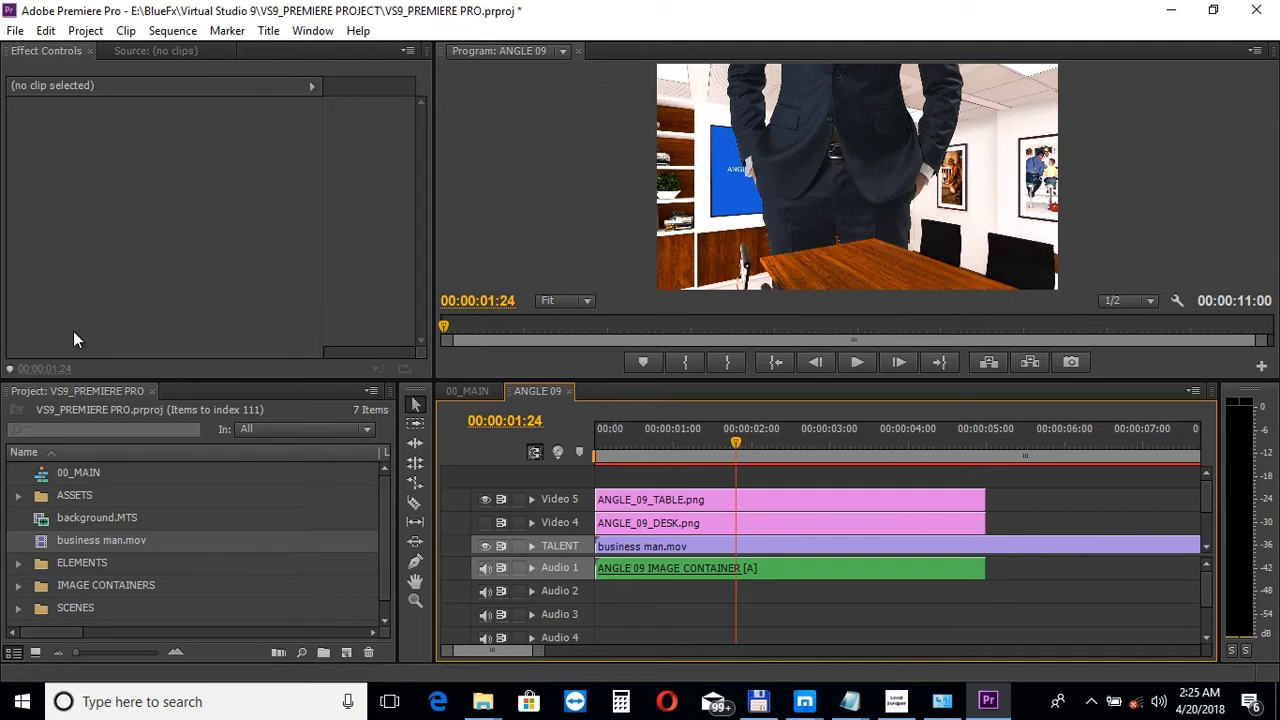
# Set the business man clip's Motion Scale to 25
pyautogui.click(651, 546)
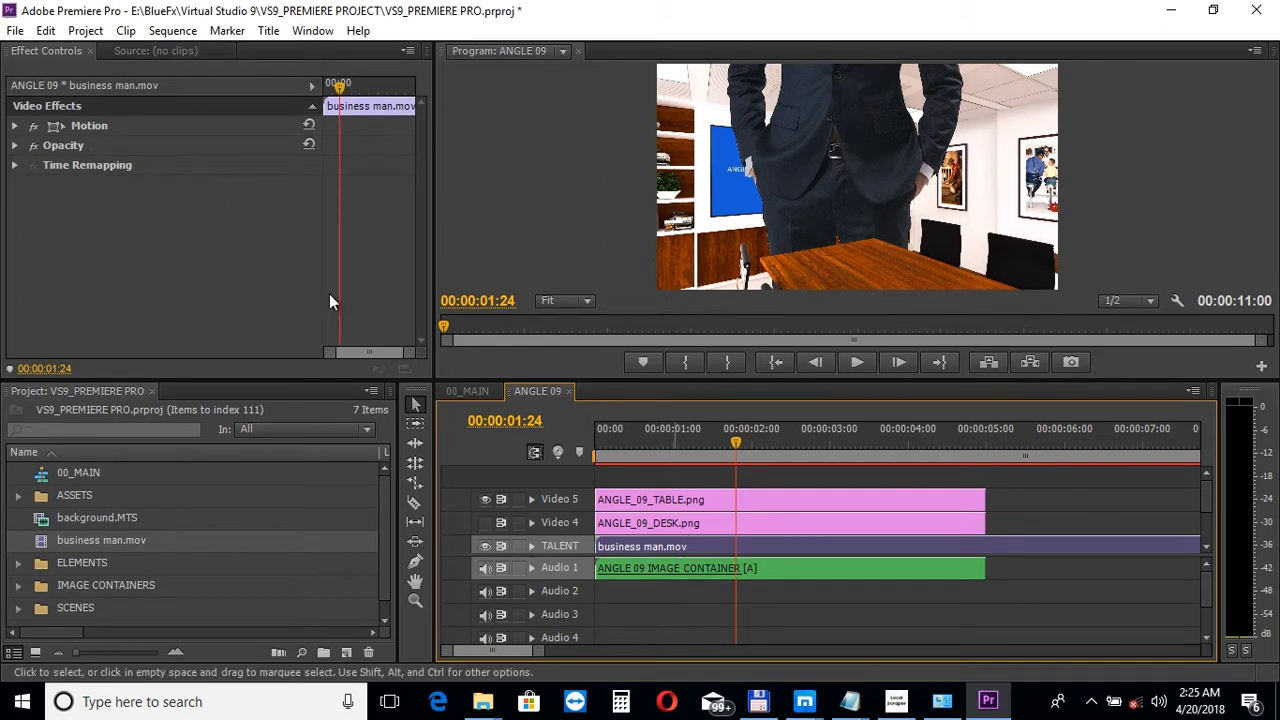
pyautogui.click(16, 126)
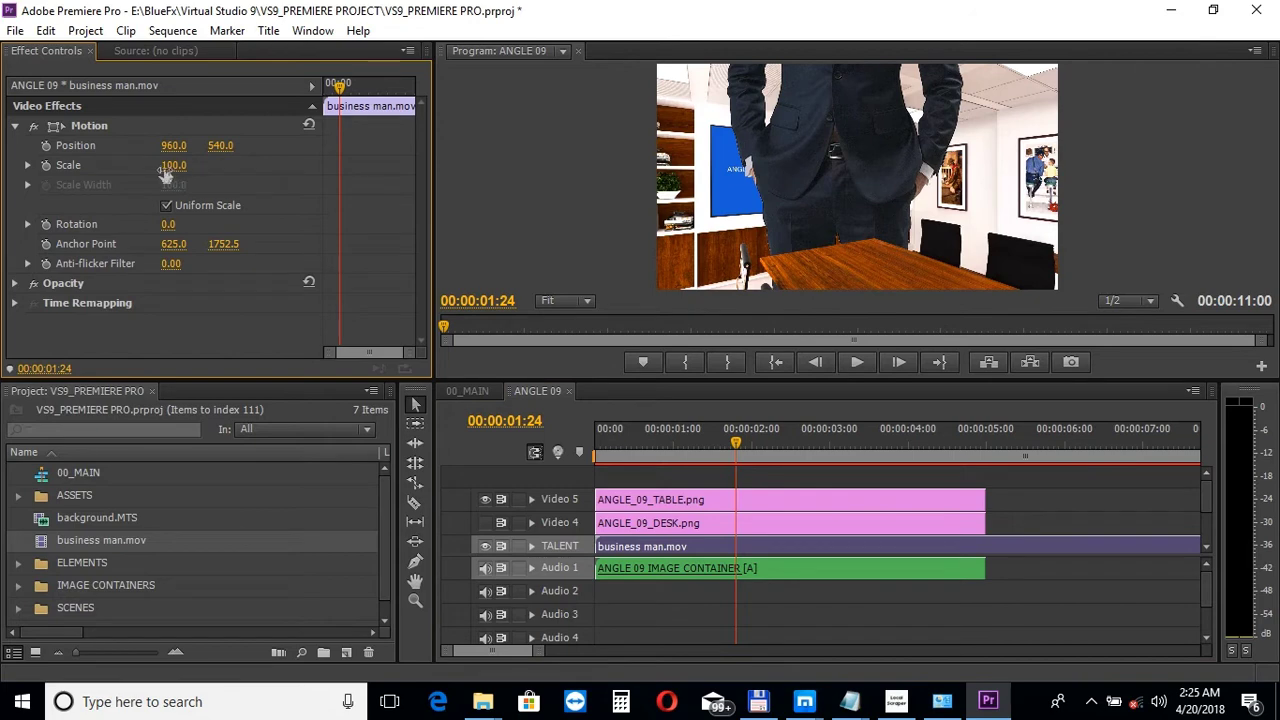
pyautogui.click(172, 166)
pyautogui.write('72')
pyautogui.press('Return')
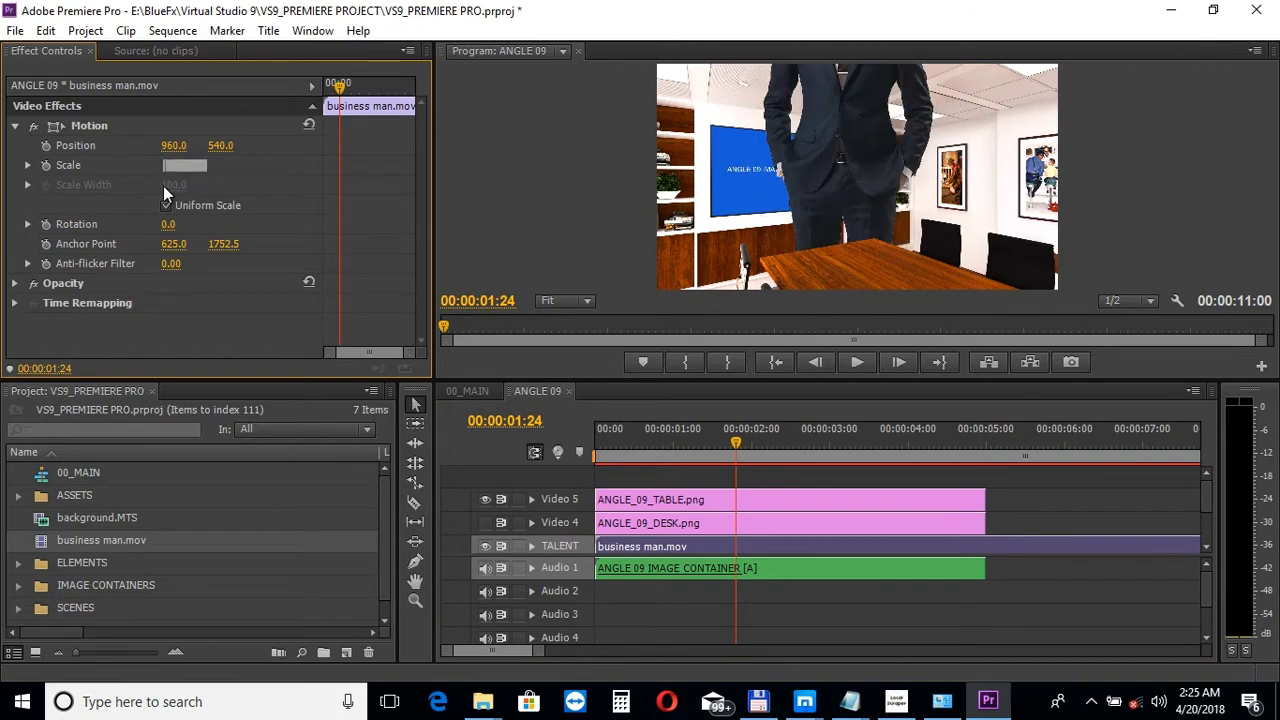
pyautogui.write('35')
pyautogui.press('Return')
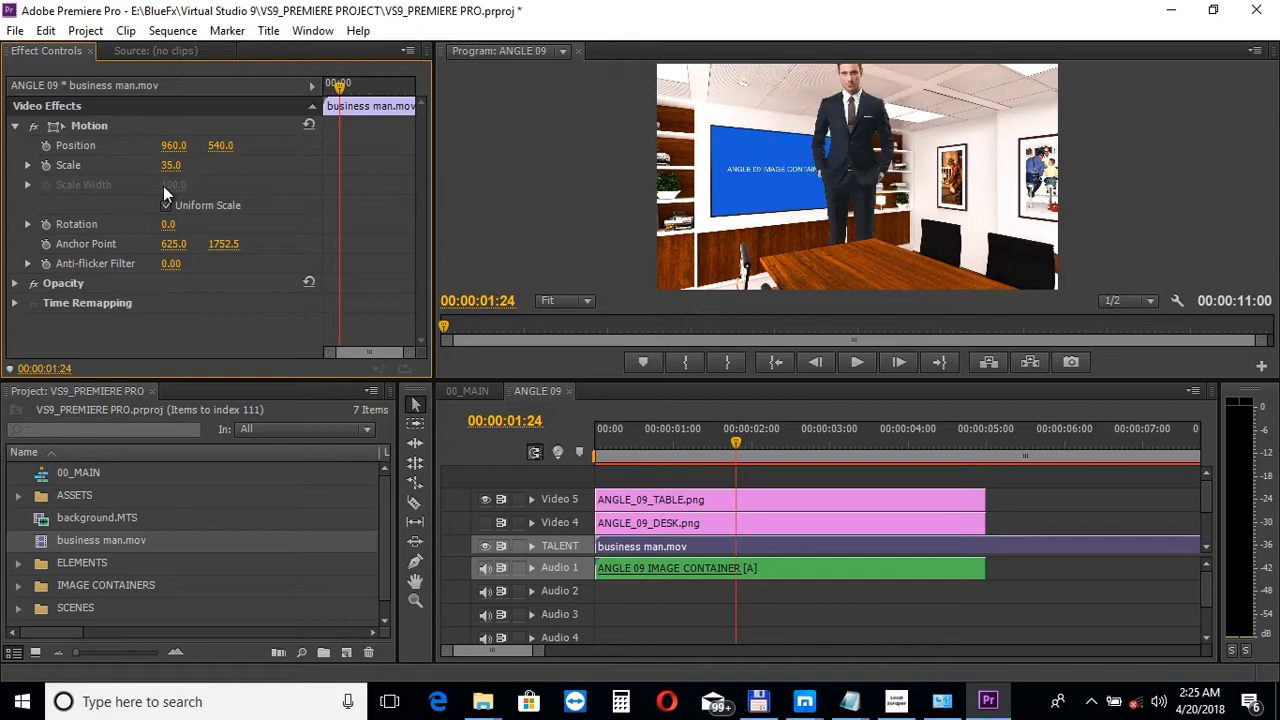
pyautogui.click(172, 165)
pyautogui.write('25')
pyautogui.press('Return')
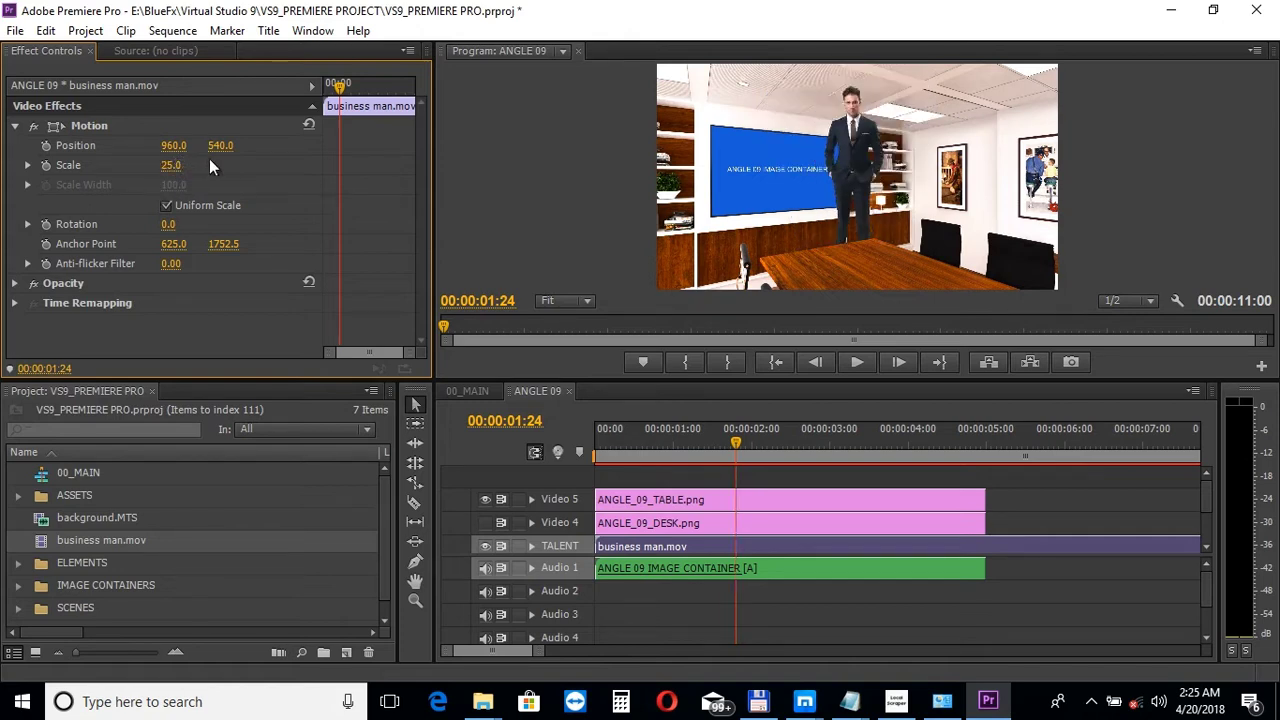
# Move the presenter to roughly position 1006, 708, right of the wall screen
pyautogui.moveTo(222, 146); pyautogui.dragTo(414, 142)
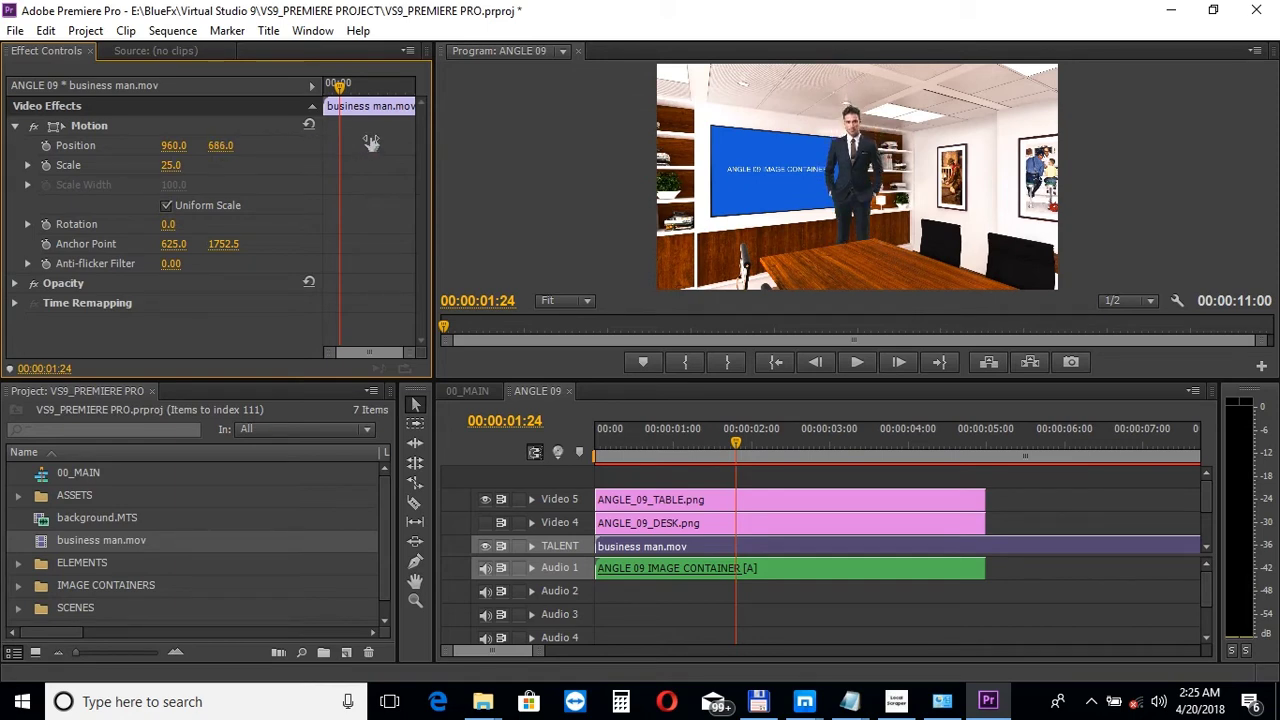
pyautogui.moveTo(414, 142); pyautogui.dragTo(455, 142)
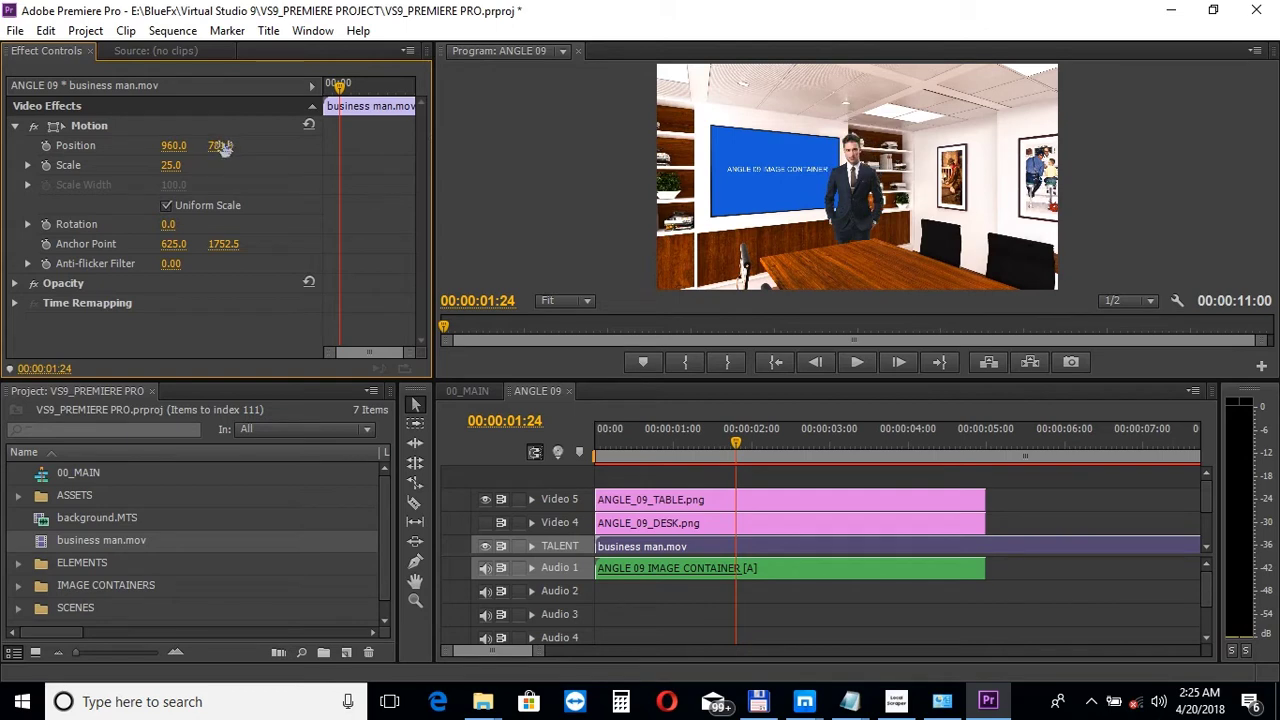
pyautogui.moveTo(170, 165)
pyautogui.mouseDown()
pyautogui.moveTo(148, 163)
pyautogui.moveTo(250, 150)
pyautogui.mouseUp()
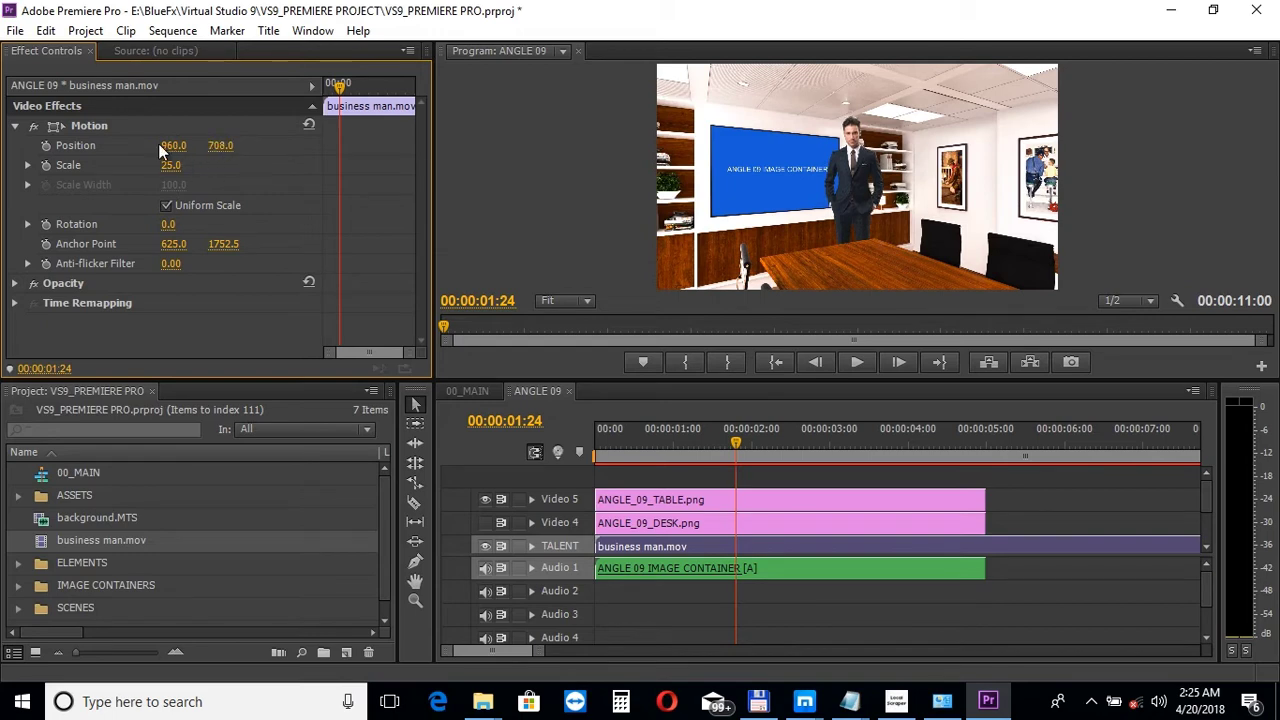
pyautogui.moveTo(166, 147); pyautogui.dragTo(215, 148)
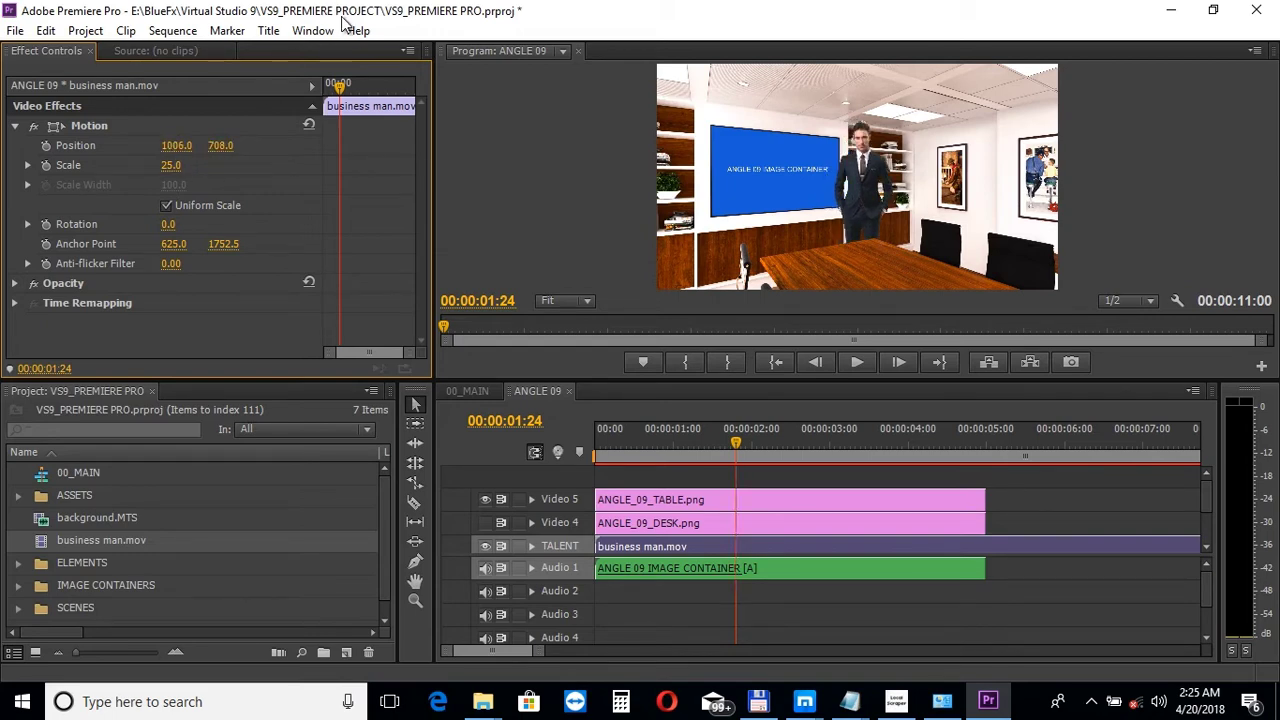
# Put background.MTS at the start of Video 2 in the ANGLE 09 image container, then return to 00_MAIN
pyautogui.doubleClick(639, 574)
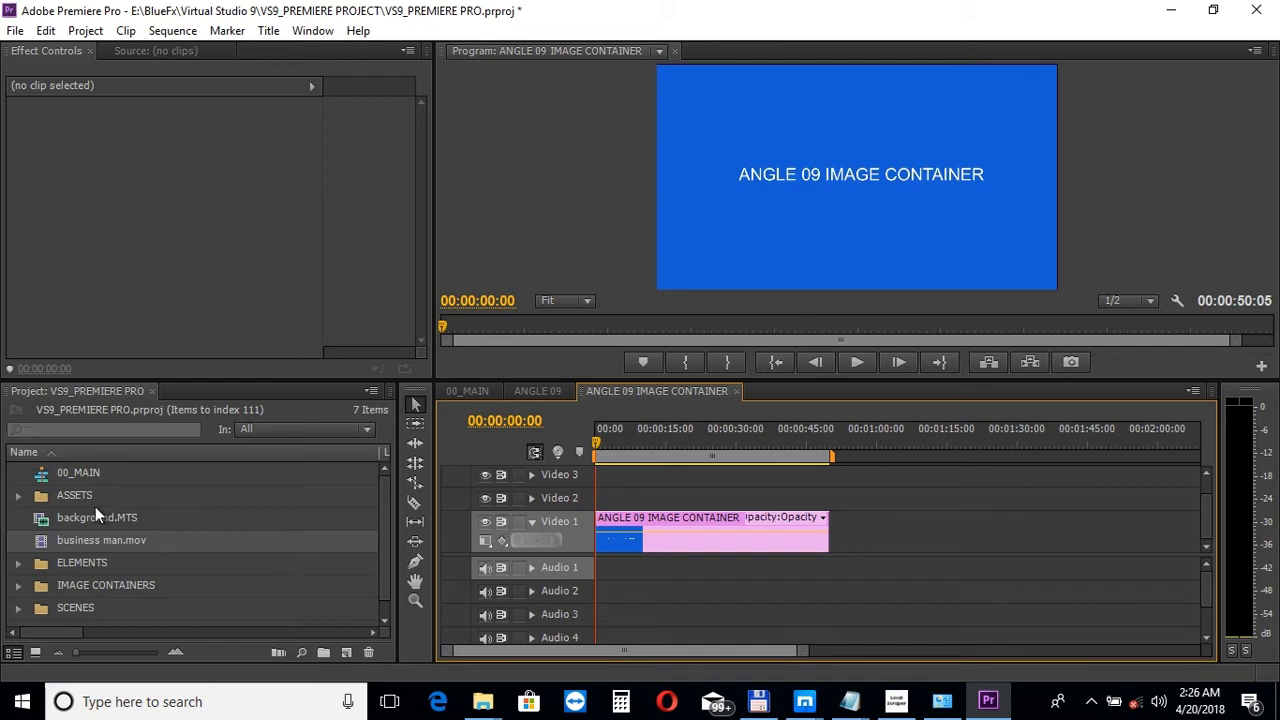
pyautogui.moveTo(90, 517); pyautogui.dragTo(597, 503)
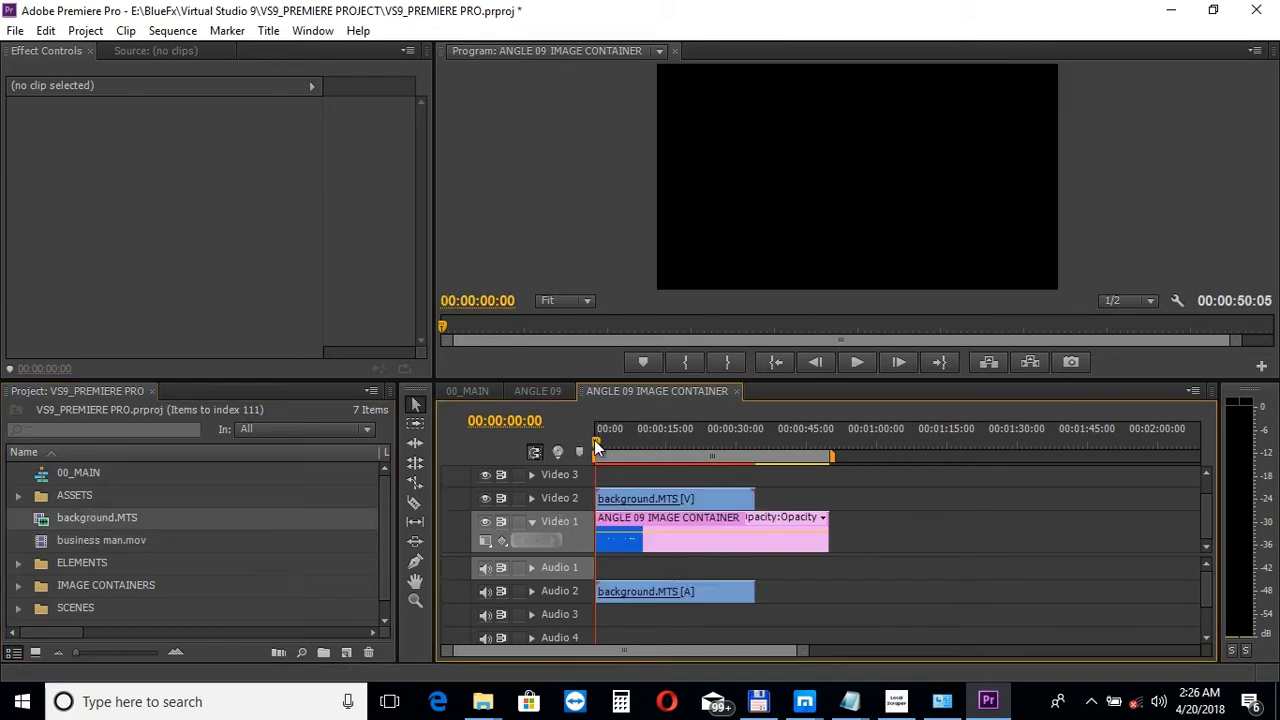
pyautogui.moveTo(597, 447); pyautogui.dragTo(620, 465)
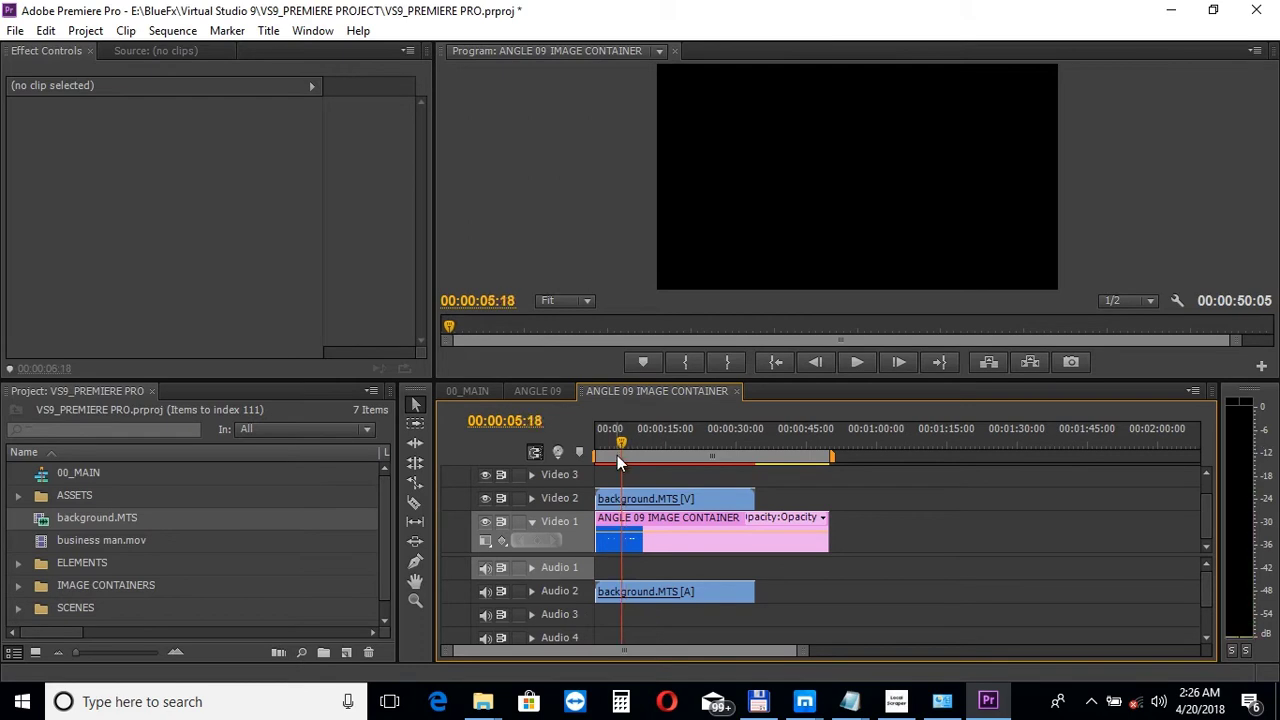
pyautogui.click(650, 503)
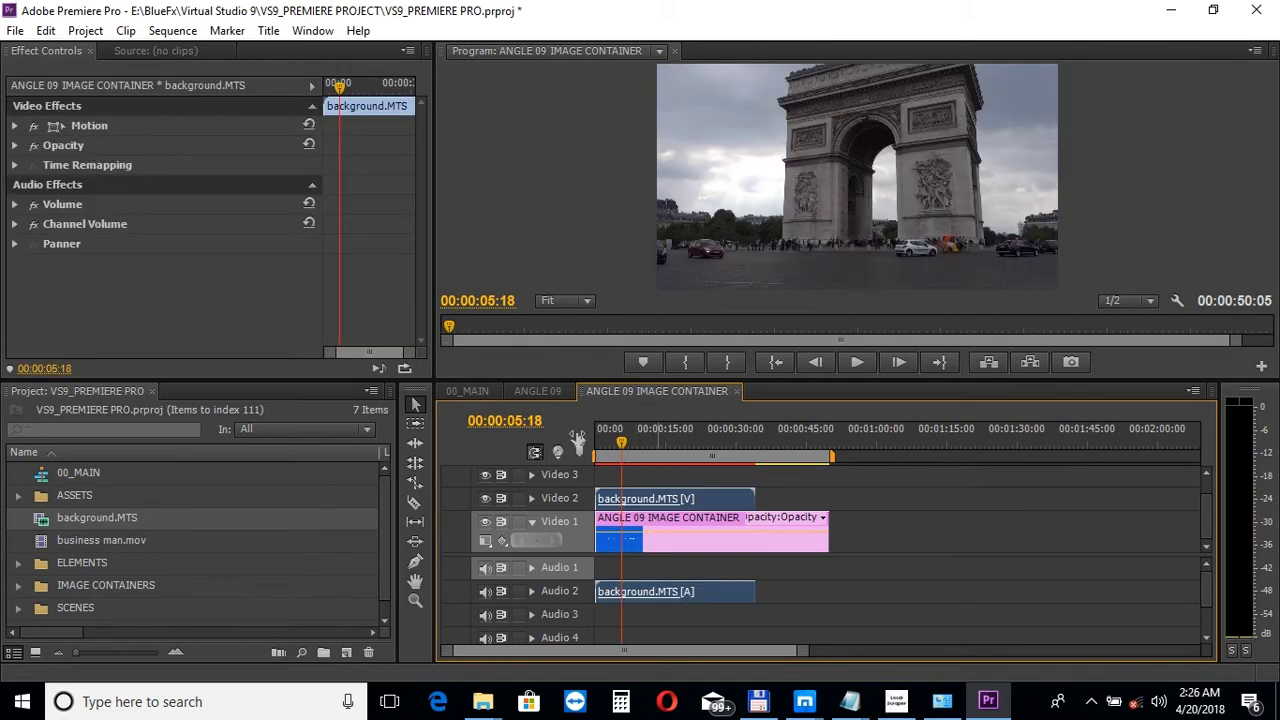
pyautogui.click(530, 393)
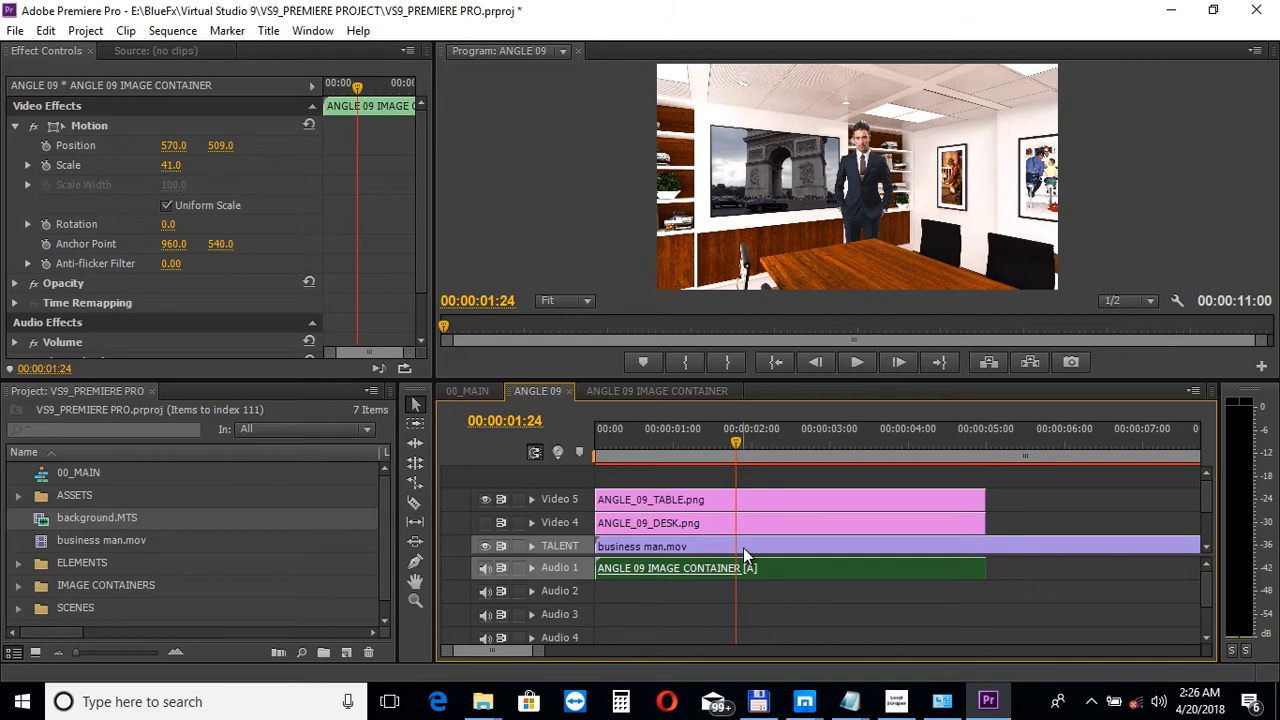
pyautogui.click(467, 390)
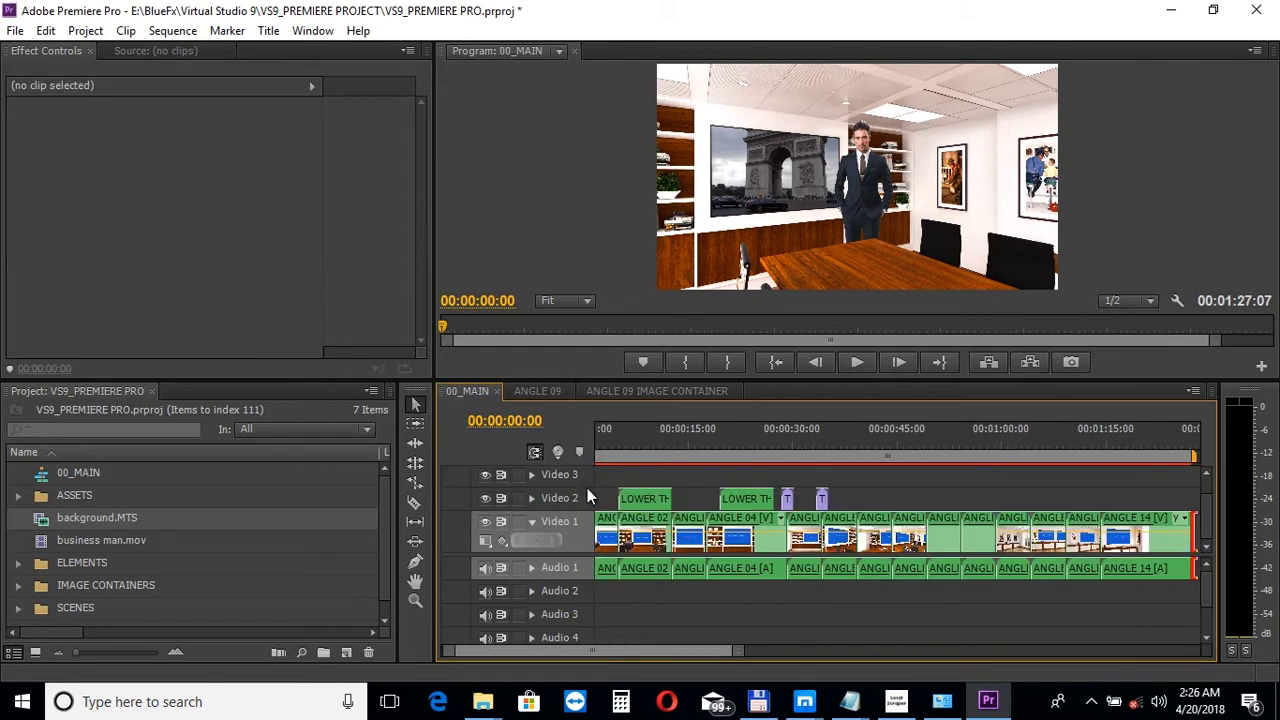
# Open LOWER THIRD 02 from 00_MAIN and select its LWT2_TITLE clip ('MAIN TITLE HERE')
pyautogui.doubleClick(745, 498)
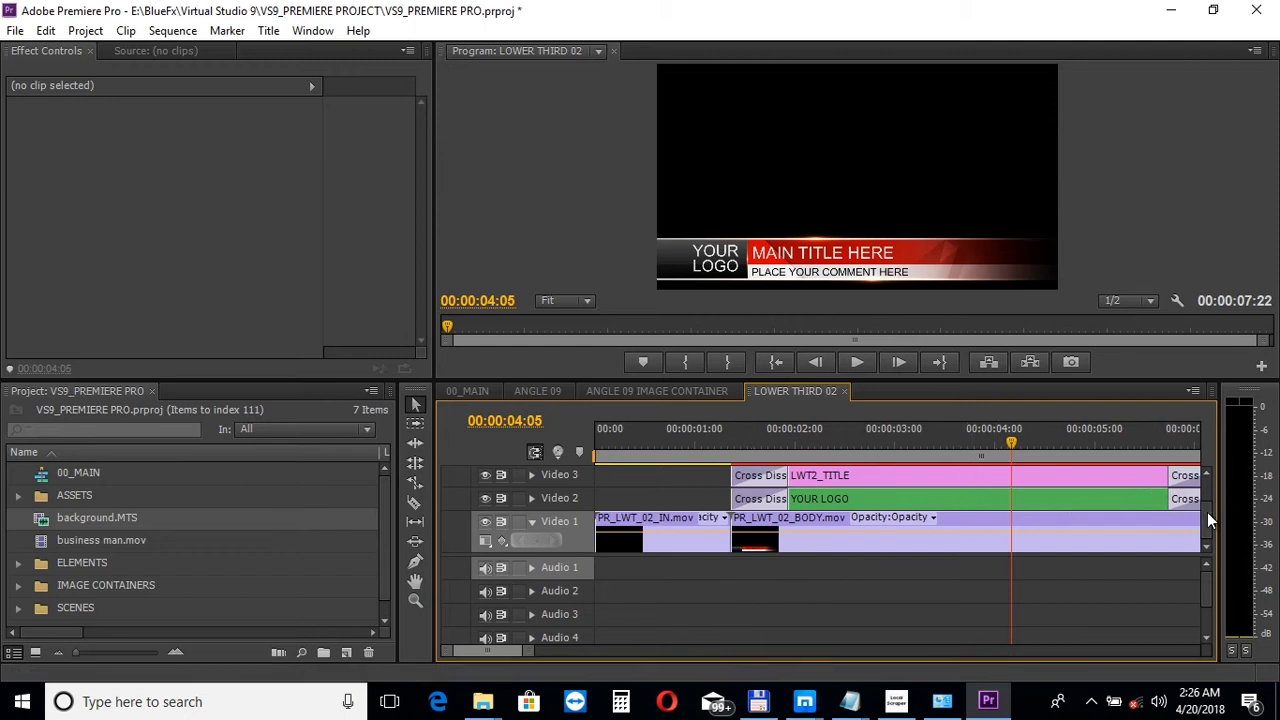
pyautogui.moveTo(1207, 512); pyautogui.dragTo(1207, 497)
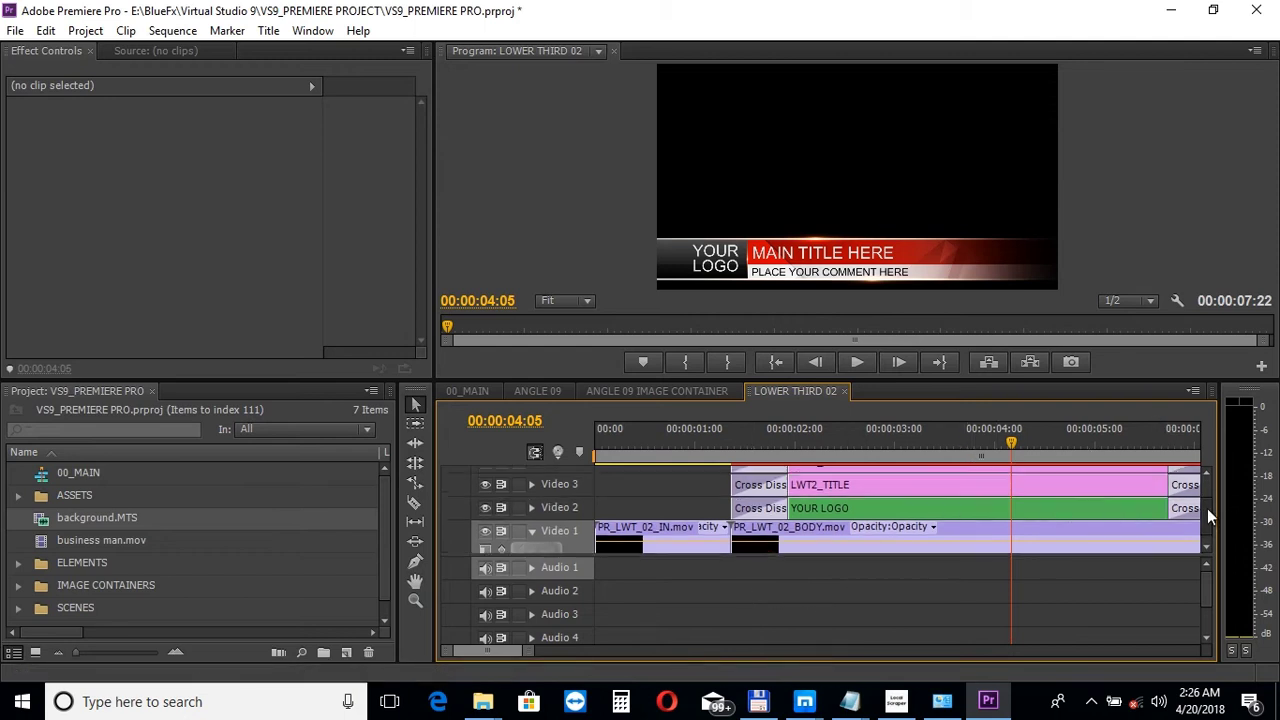
pyautogui.click(924, 437)
pyautogui.click(889, 511)
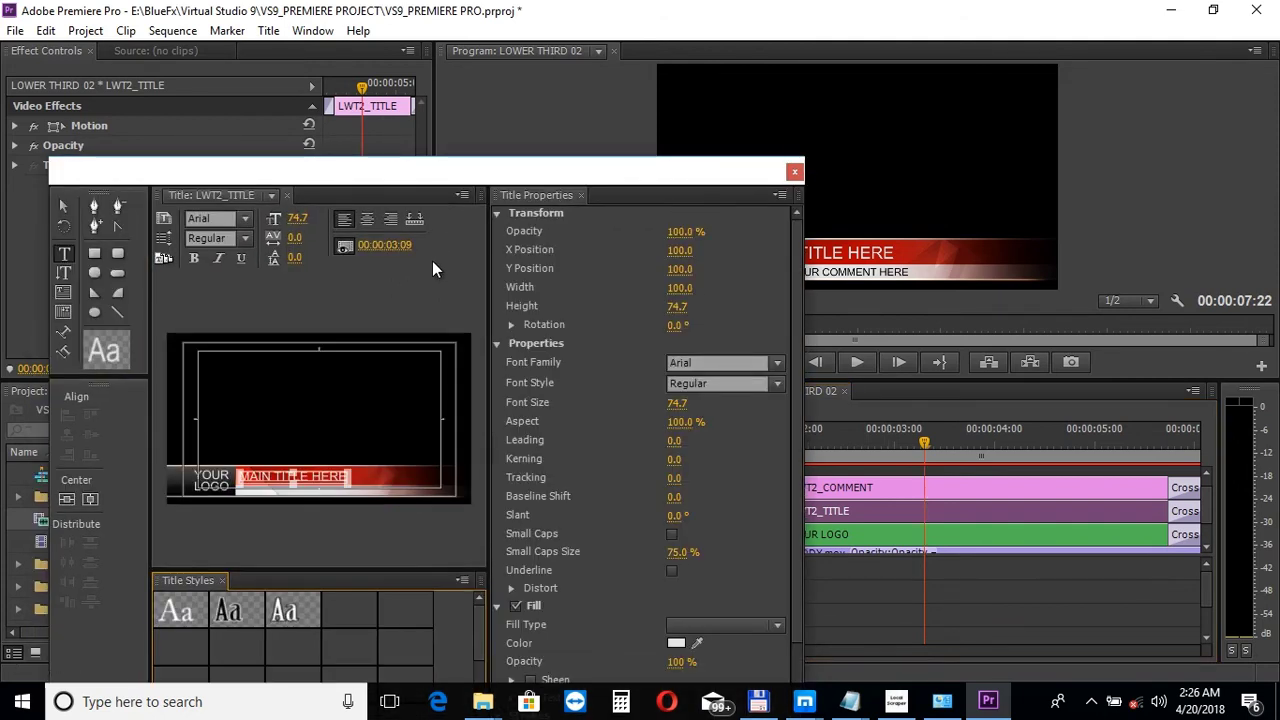
# Replace the LWT2_TITLE text with 'YOUR TITLE' and close the title editor
pyautogui.click(343, 522)
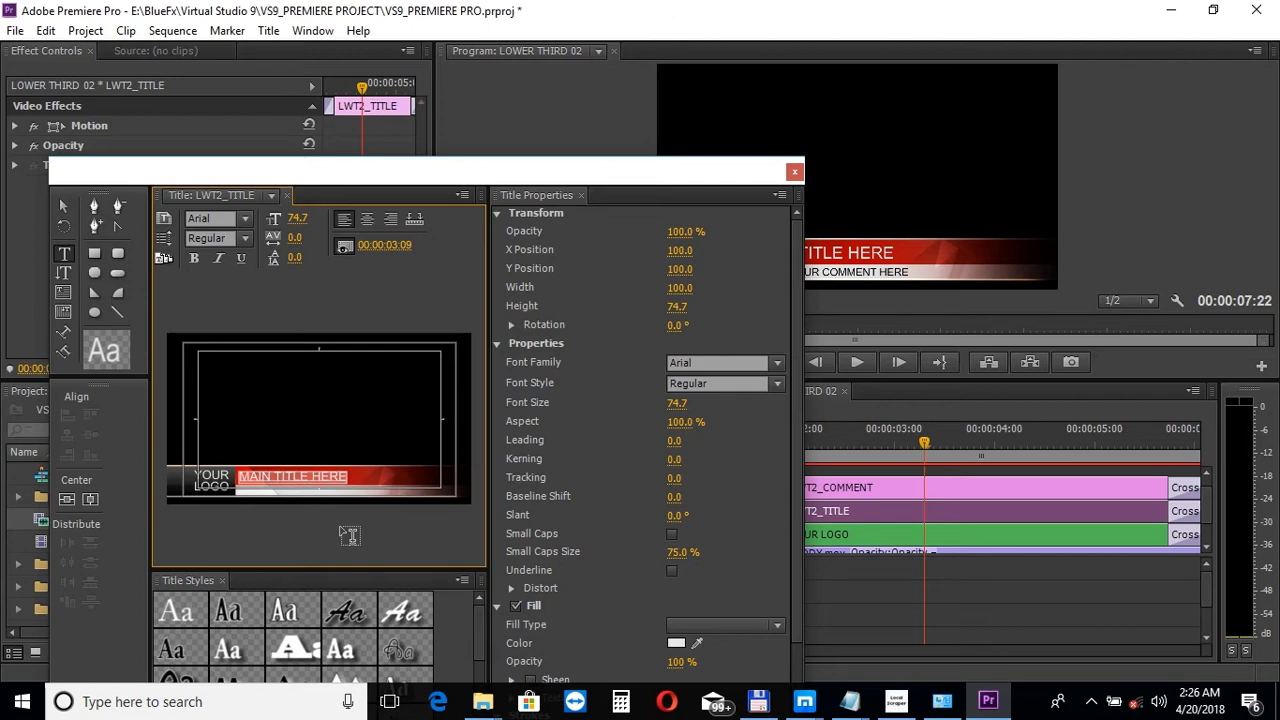
pyautogui.write('YOUR TITLE')
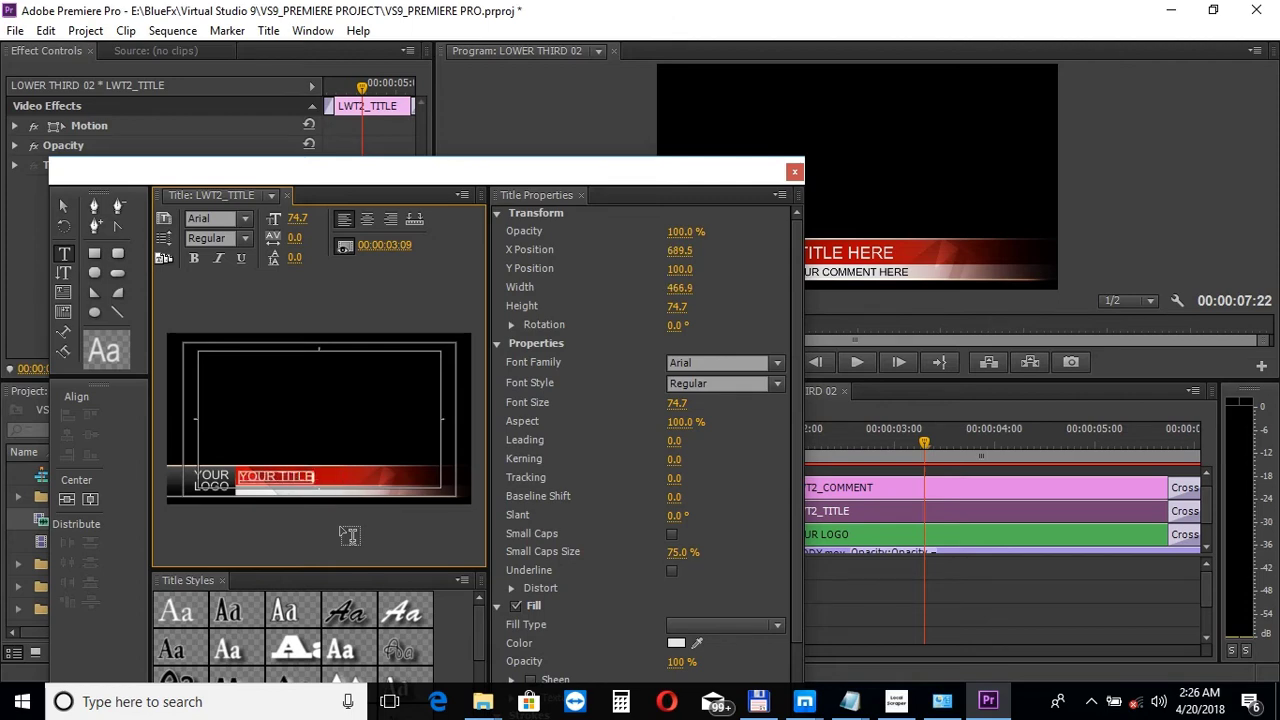
pyautogui.click(795, 178)
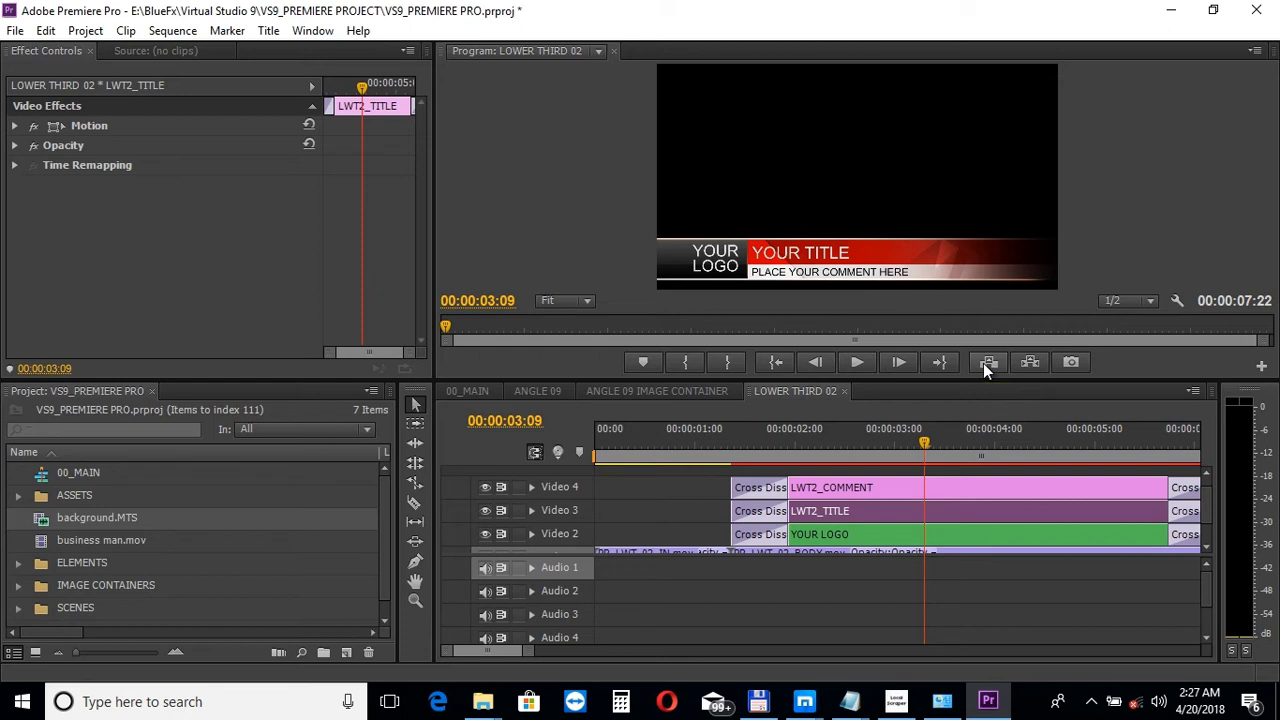
# Import bluefx logo.png and place it on Video 2 at the start of the YOUR LOGO sequence
pyautogui.rightClick(858, 534)
pyautogui.doubleClick(840, 540)
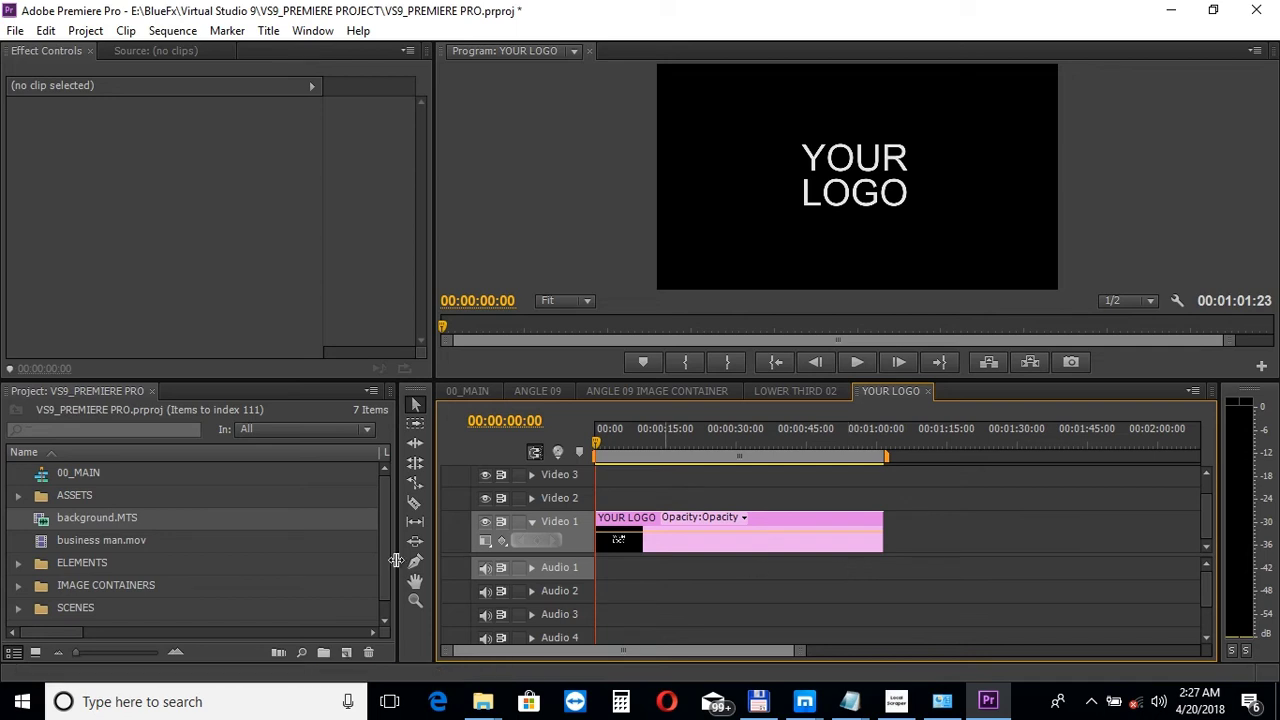
pyautogui.click(15, 31)
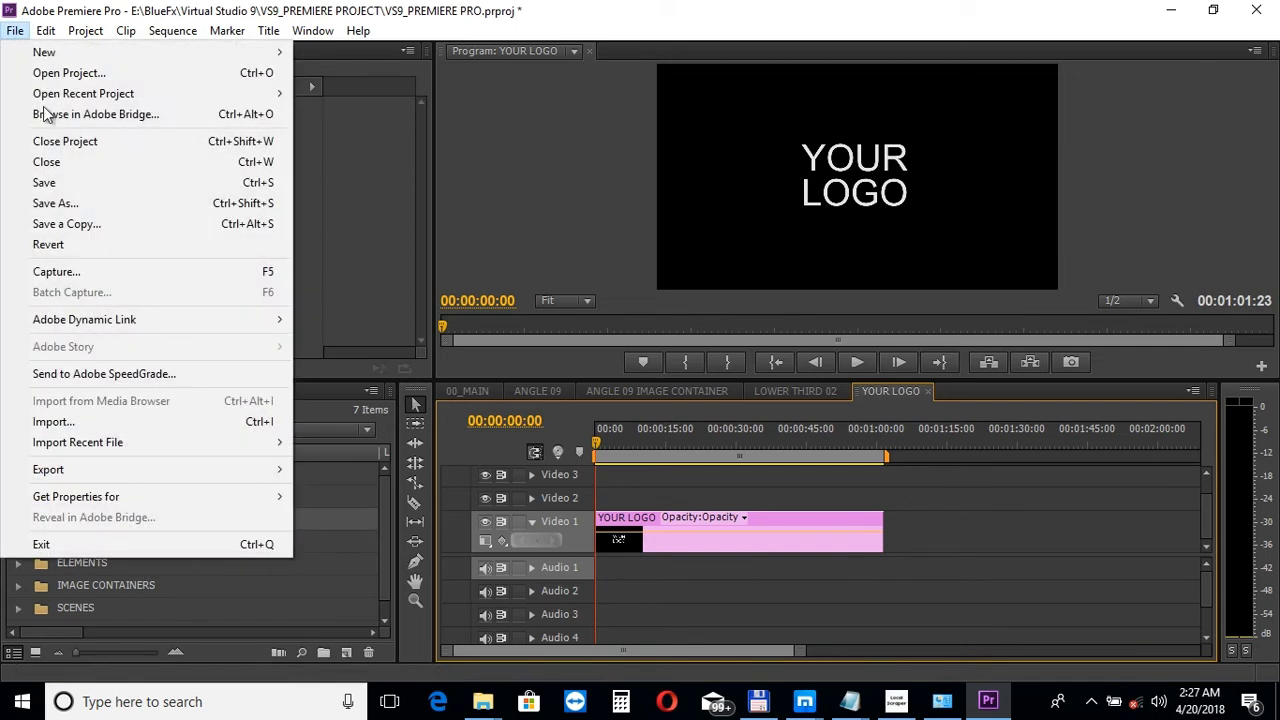
pyautogui.click(100, 418)
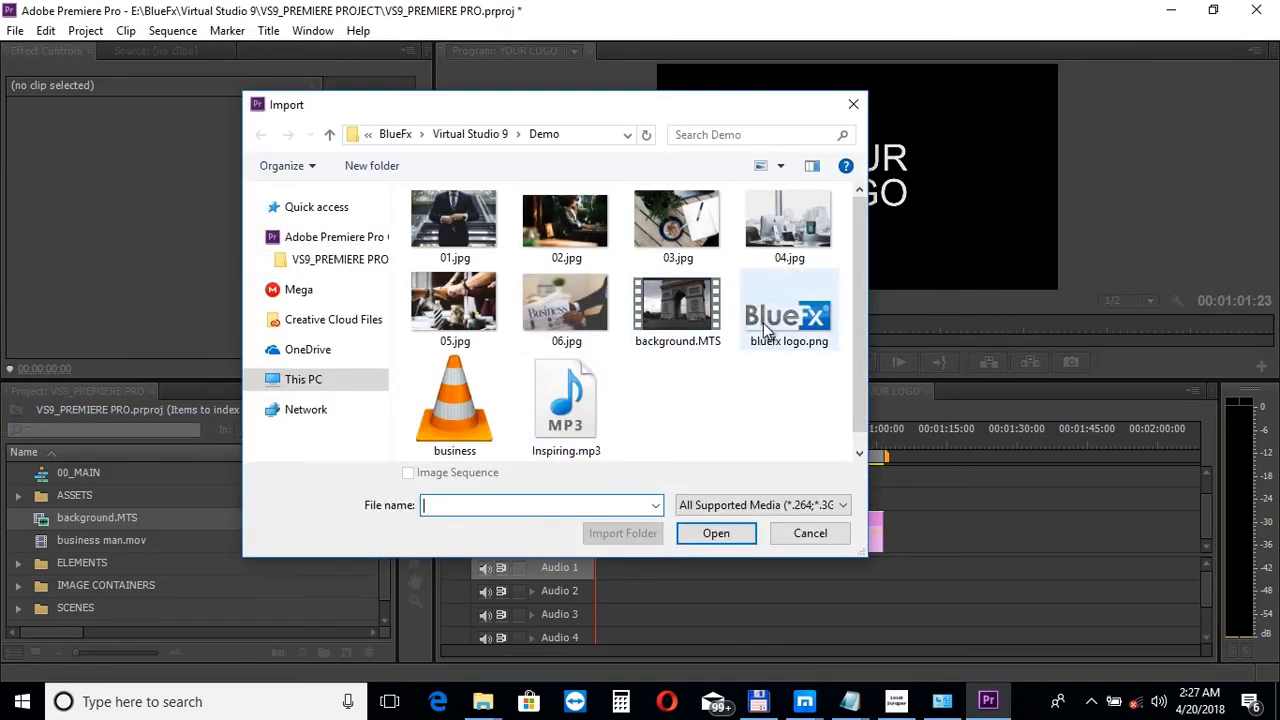
pyautogui.doubleClick(770, 325)
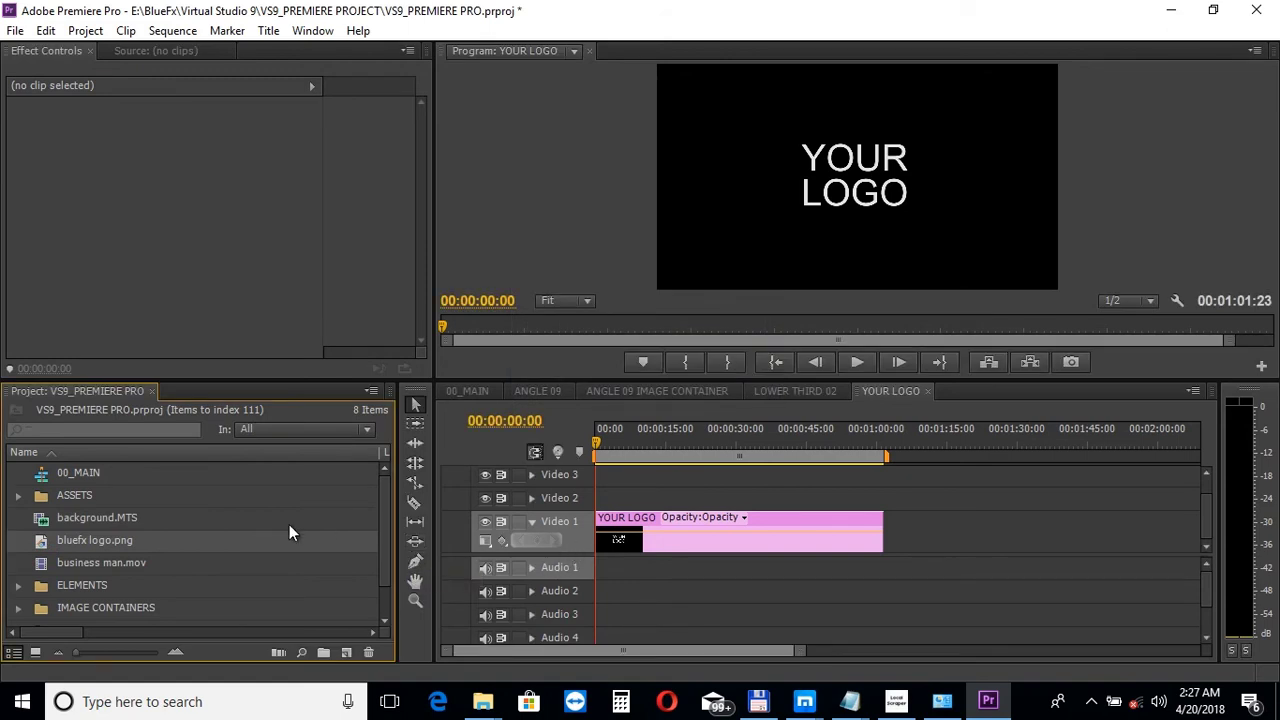
pyautogui.moveTo(103, 543)
pyautogui.mouseDown()
pyautogui.moveTo(625, 499)
pyautogui.moveTo(829, 499)
pyautogui.mouseUp()
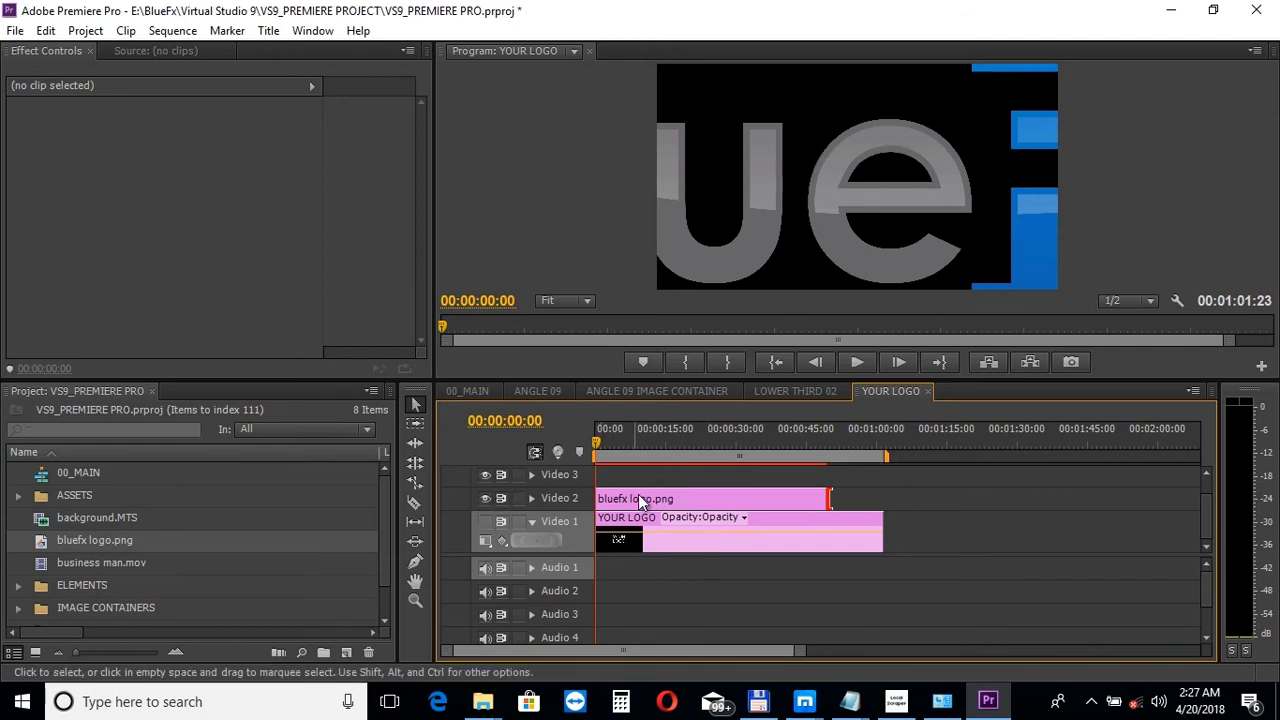
# Scale the logo clip to 12, checking its size in the LOWER THIRD 02 preview
pyautogui.click(700, 498)
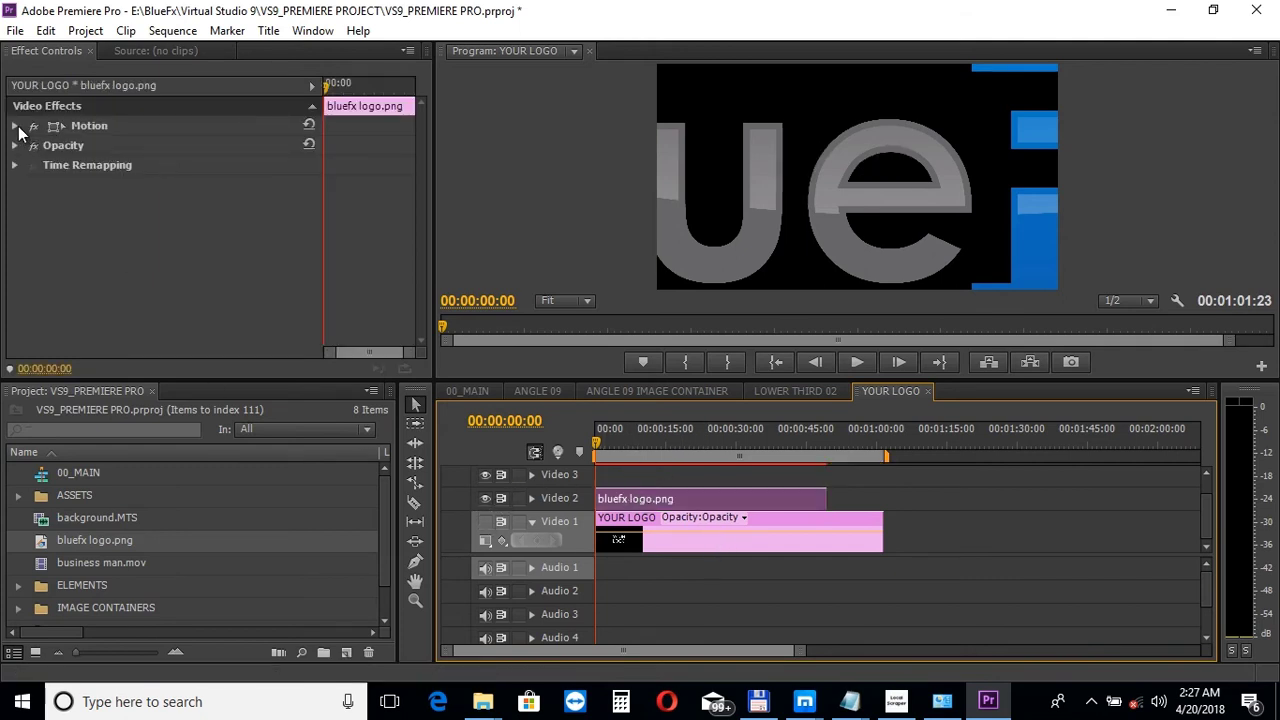
pyautogui.click(15, 126)
pyautogui.click(172, 165)
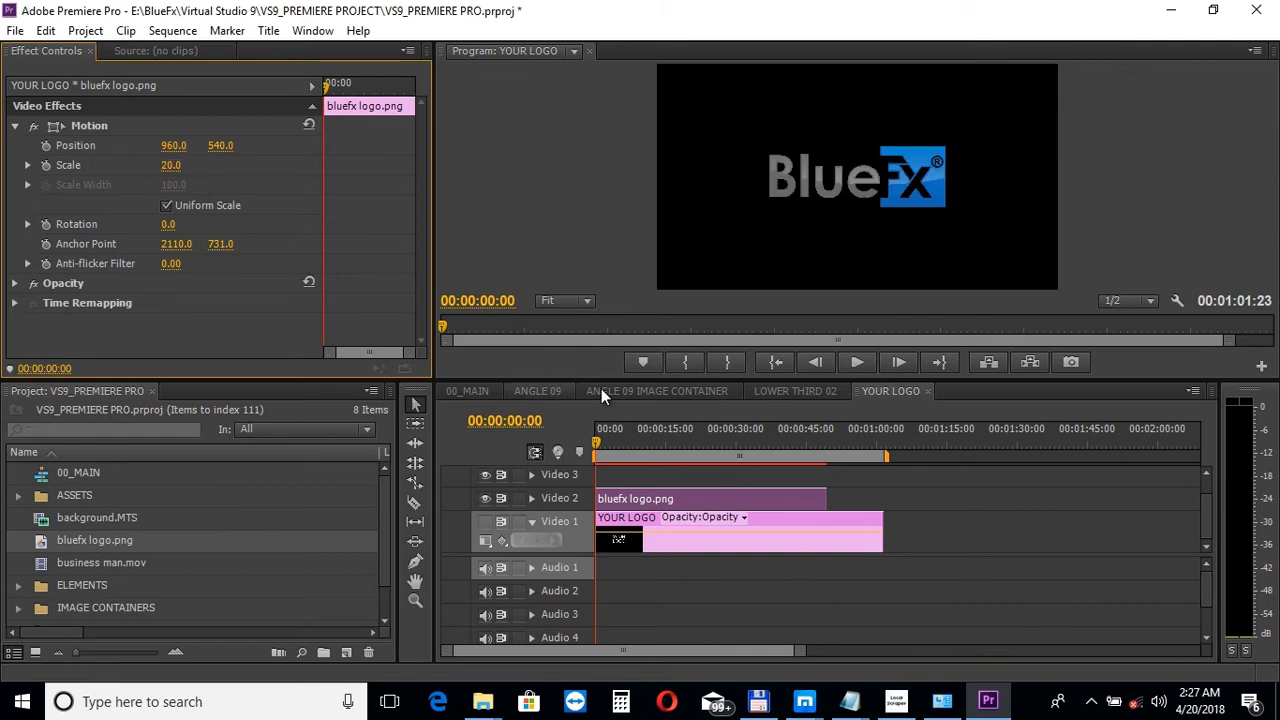
pyautogui.click(785, 391)
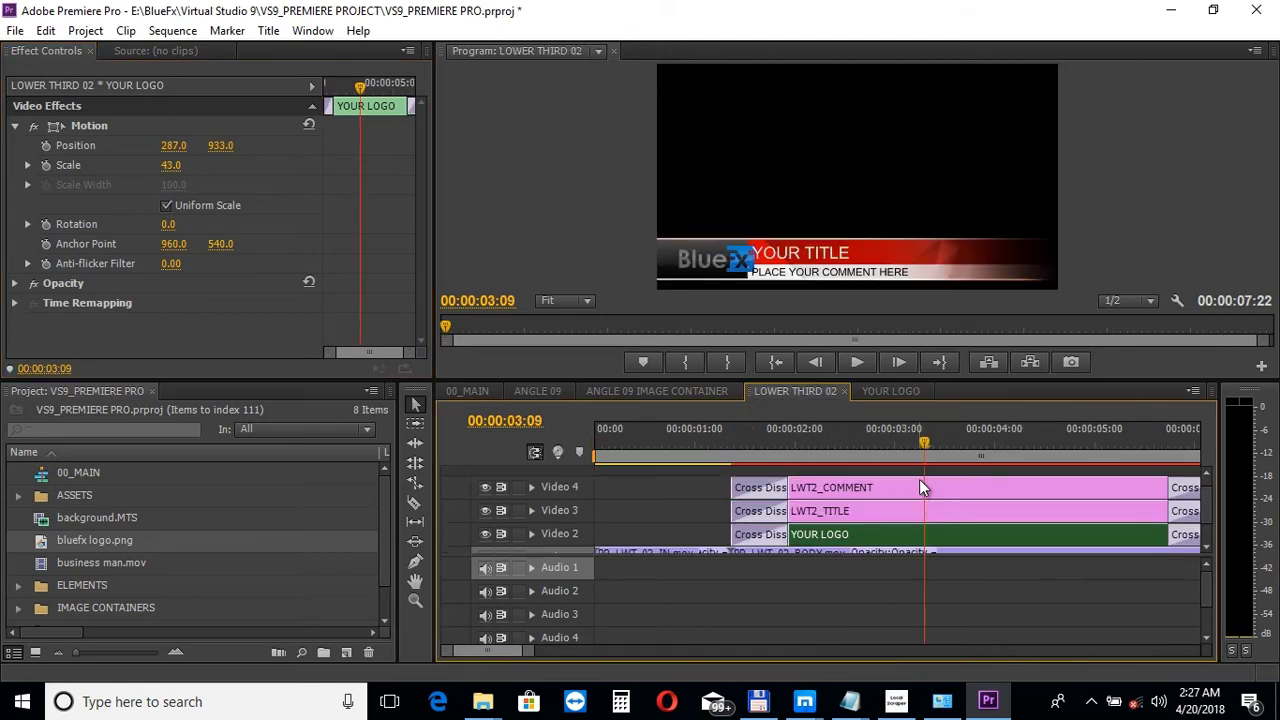
pyautogui.doubleClick(820, 534)
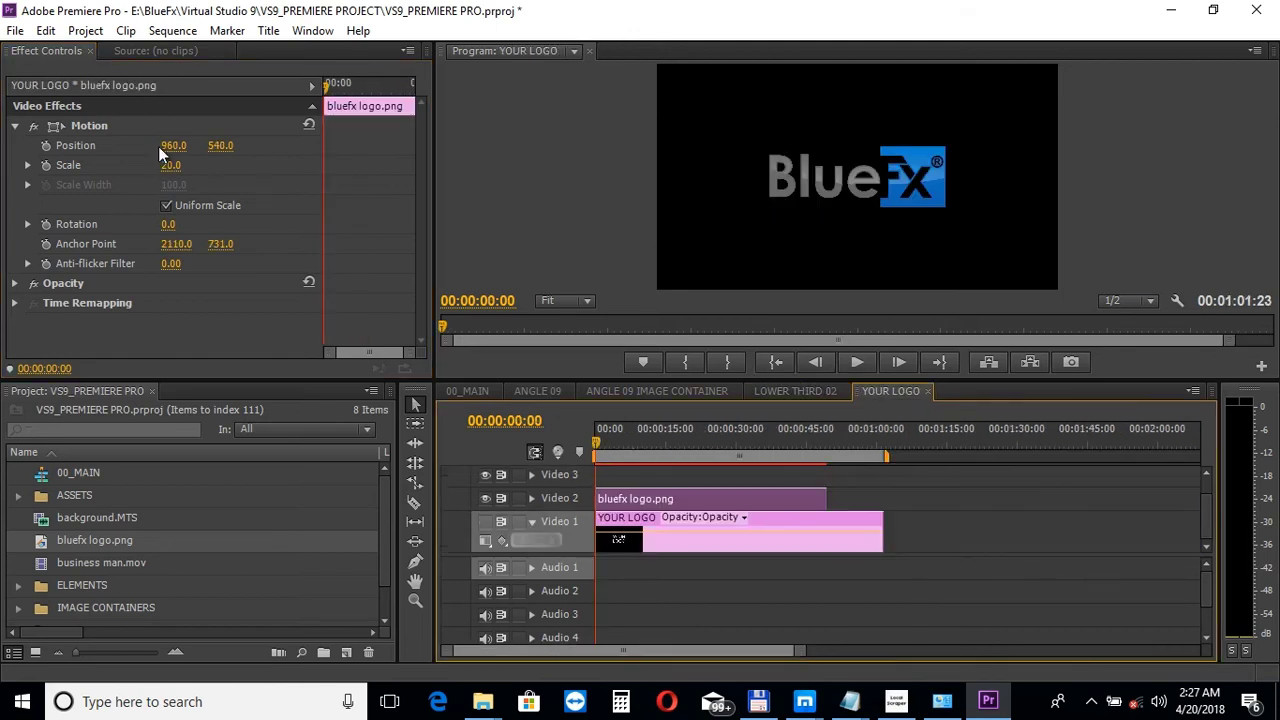
pyautogui.click(795, 391)
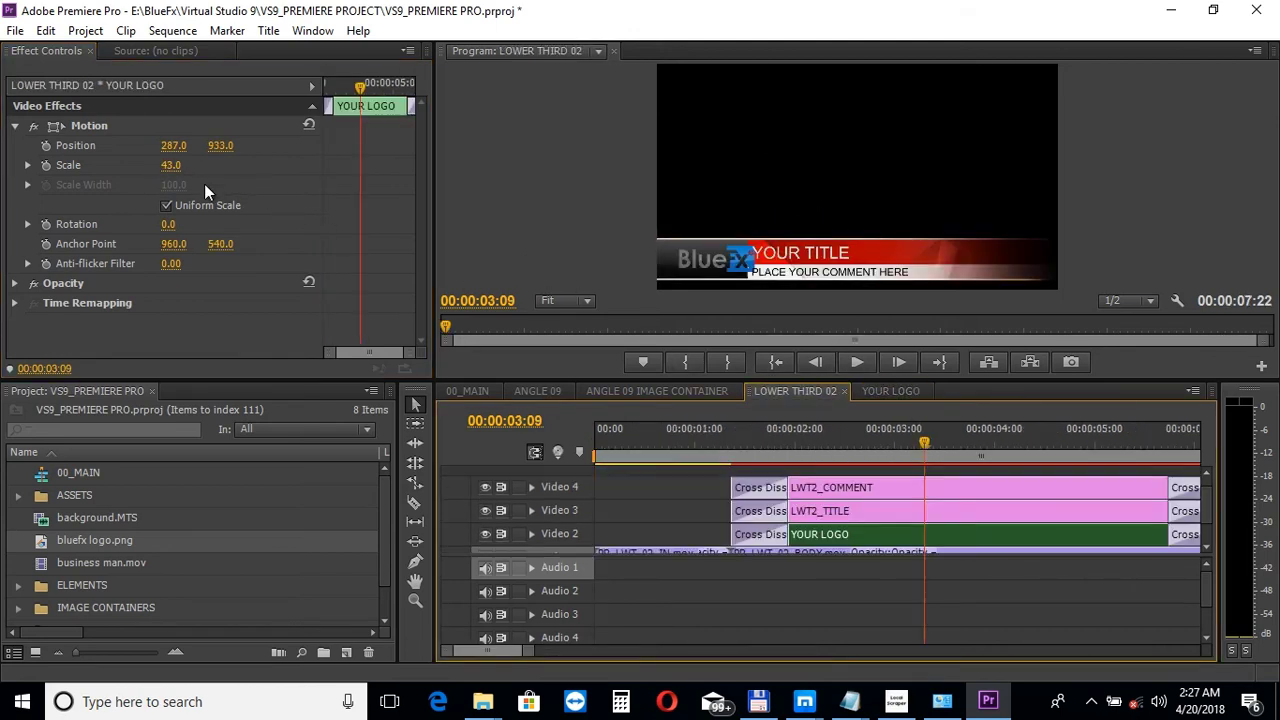
pyautogui.click(887, 391)
pyautogui.click(172, 167)
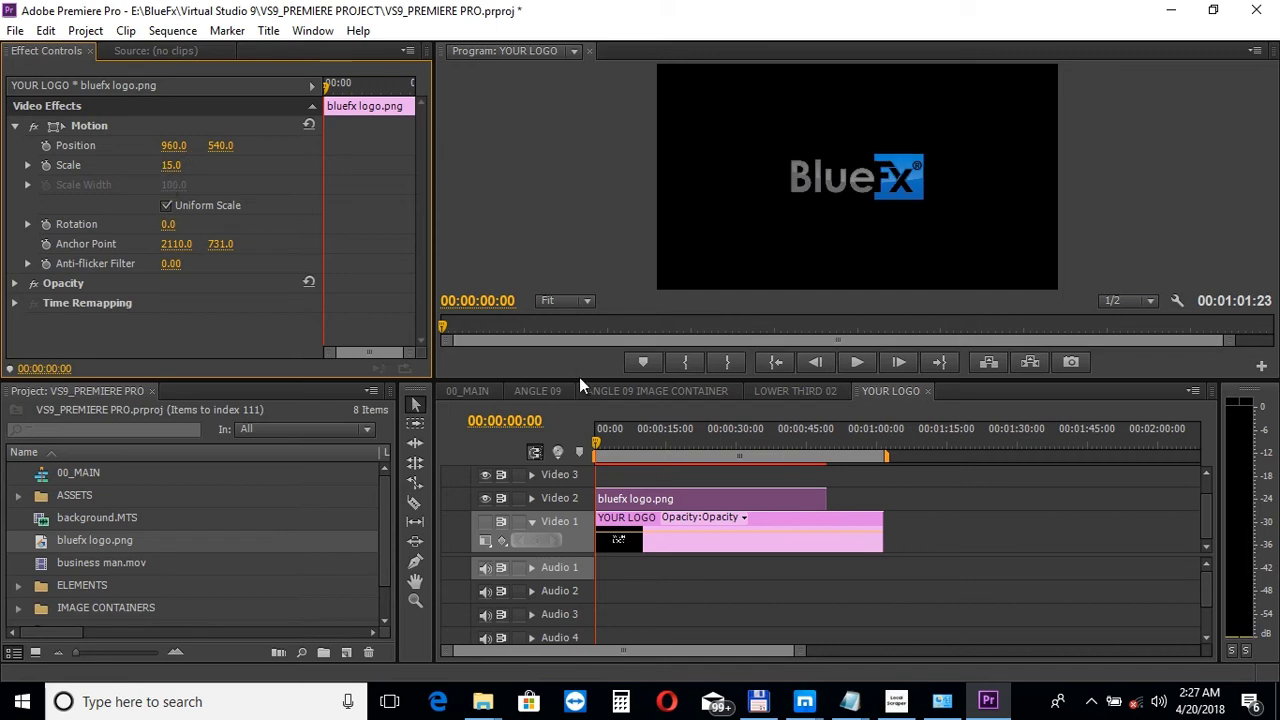
pyautogui.click(765, 395)
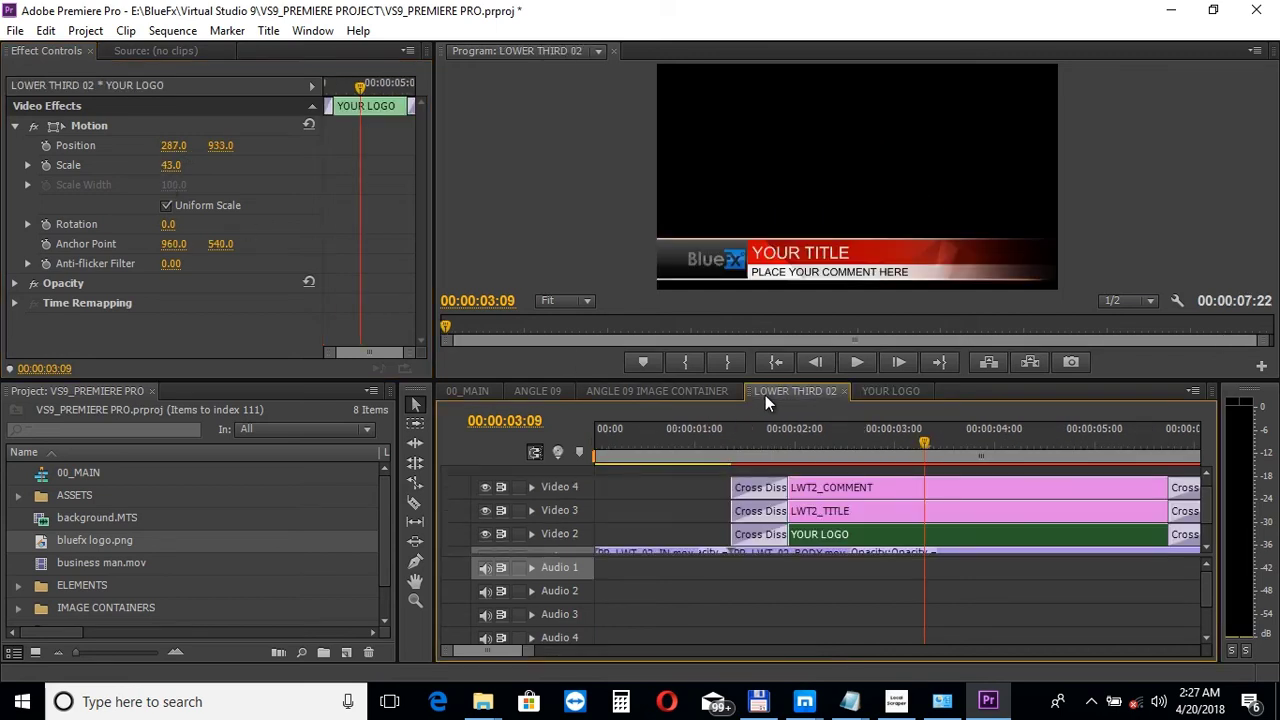
pyautogui.click(882, 392)
pyautogui.click(174, 165)
pyautogui.write('12')
pyautogui.press('Return')
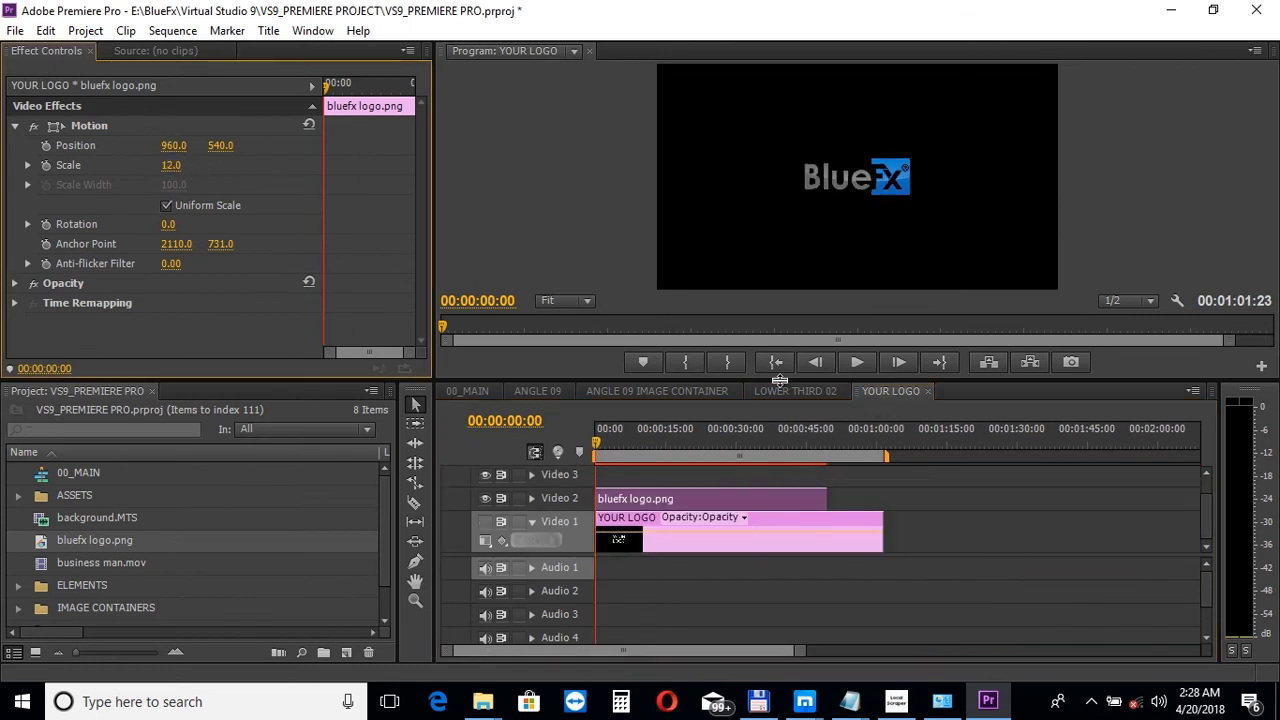
# Shift the logo left to Position X 913 and verify it in LOWER THIRD 02
pyautogui.click(784, 390)
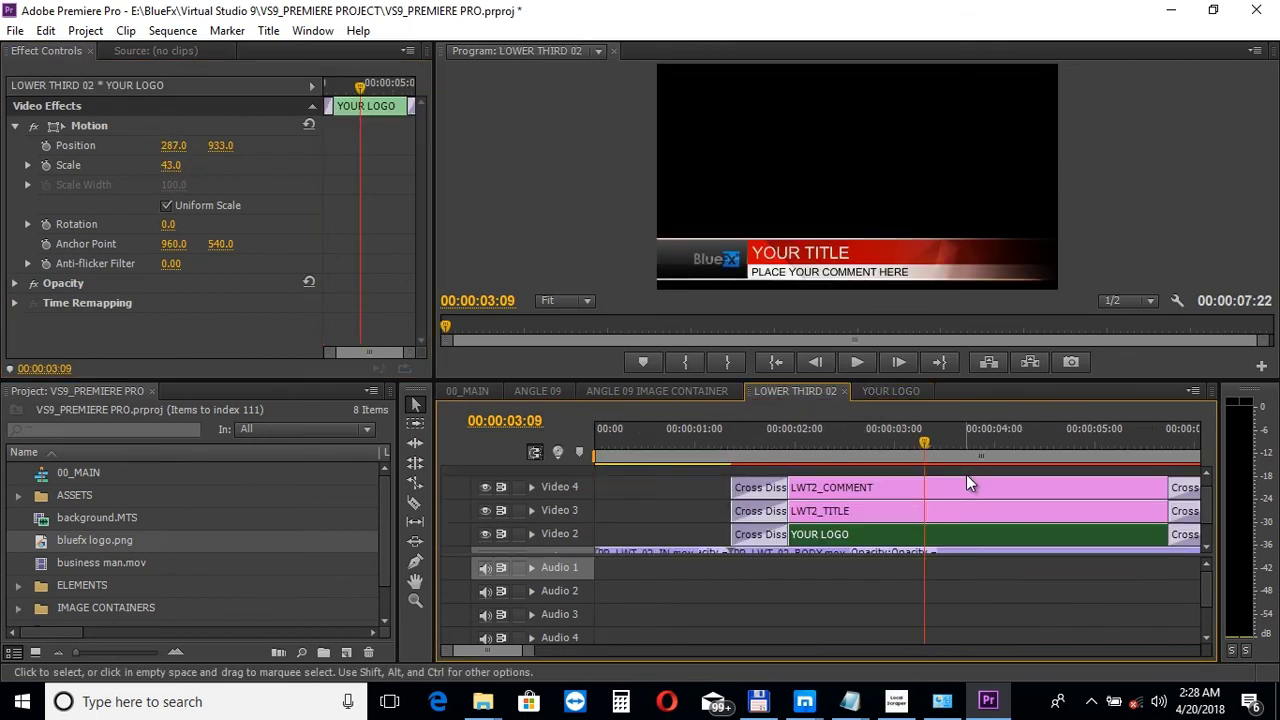
pyautogui.click(886, 391)
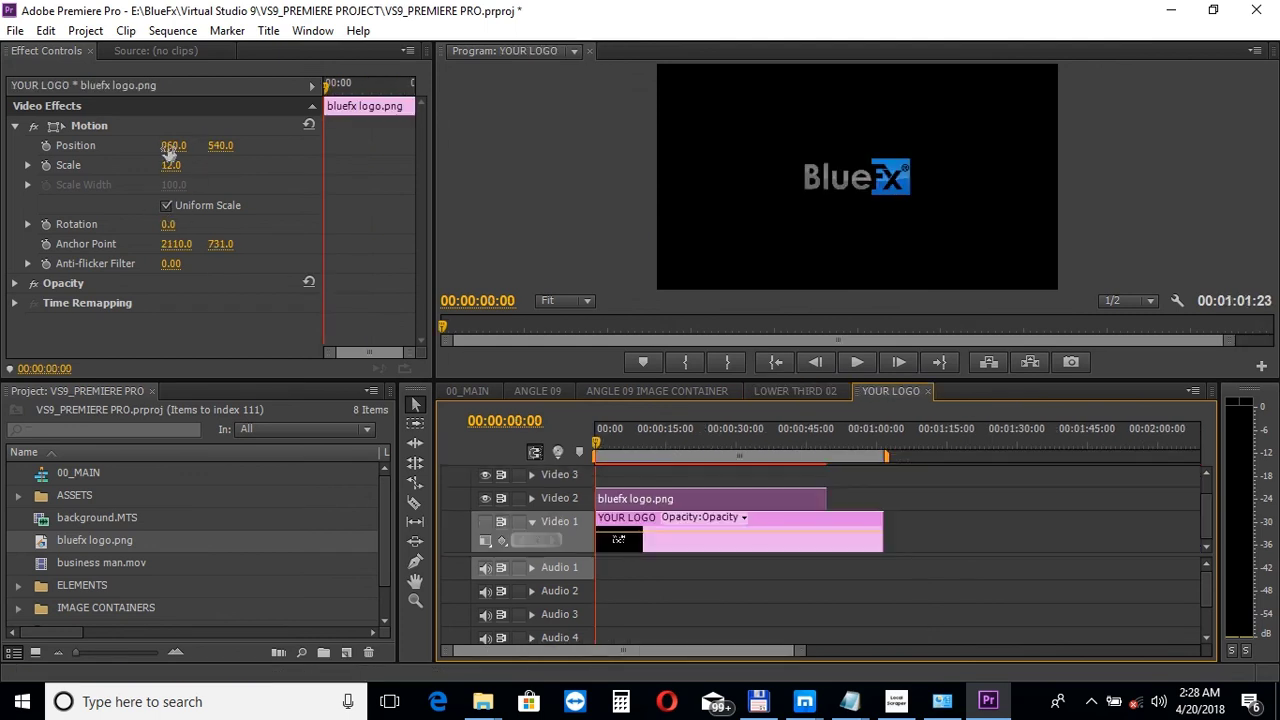
pyautogui.moveTo(170, 148); pyautogui.dragTo(120, 162)
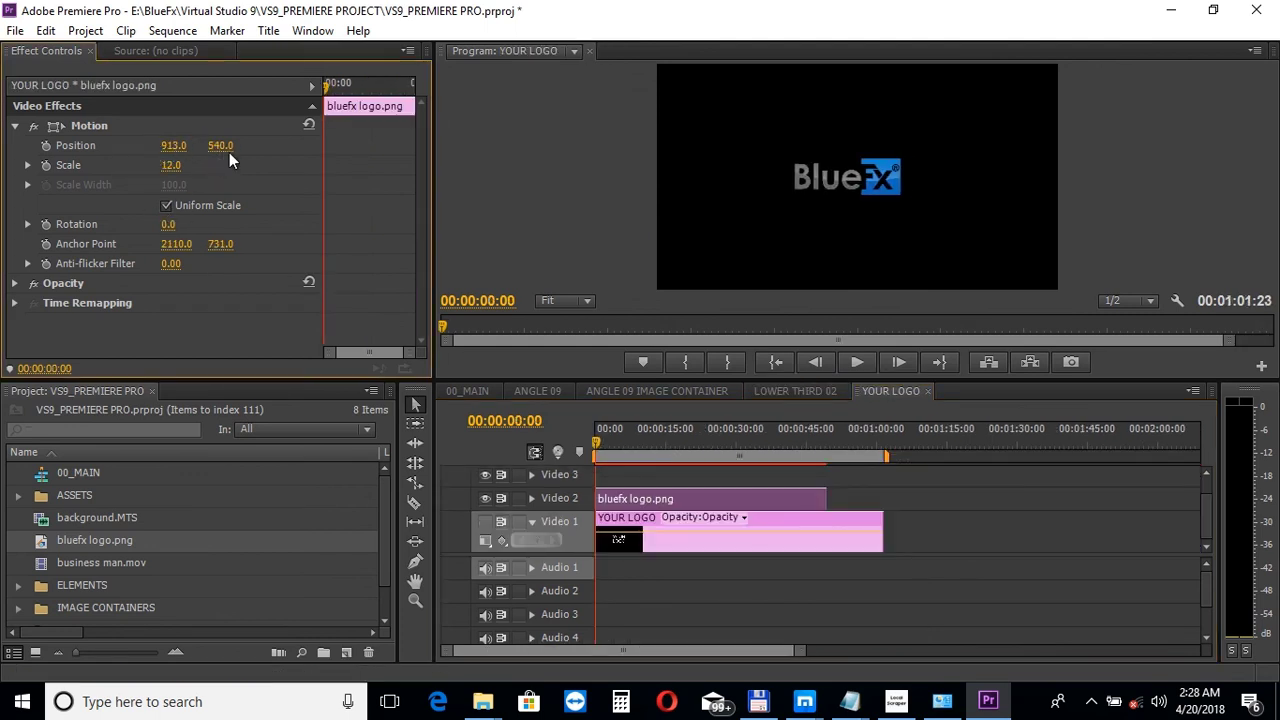
pyautogui.click(816, 389)
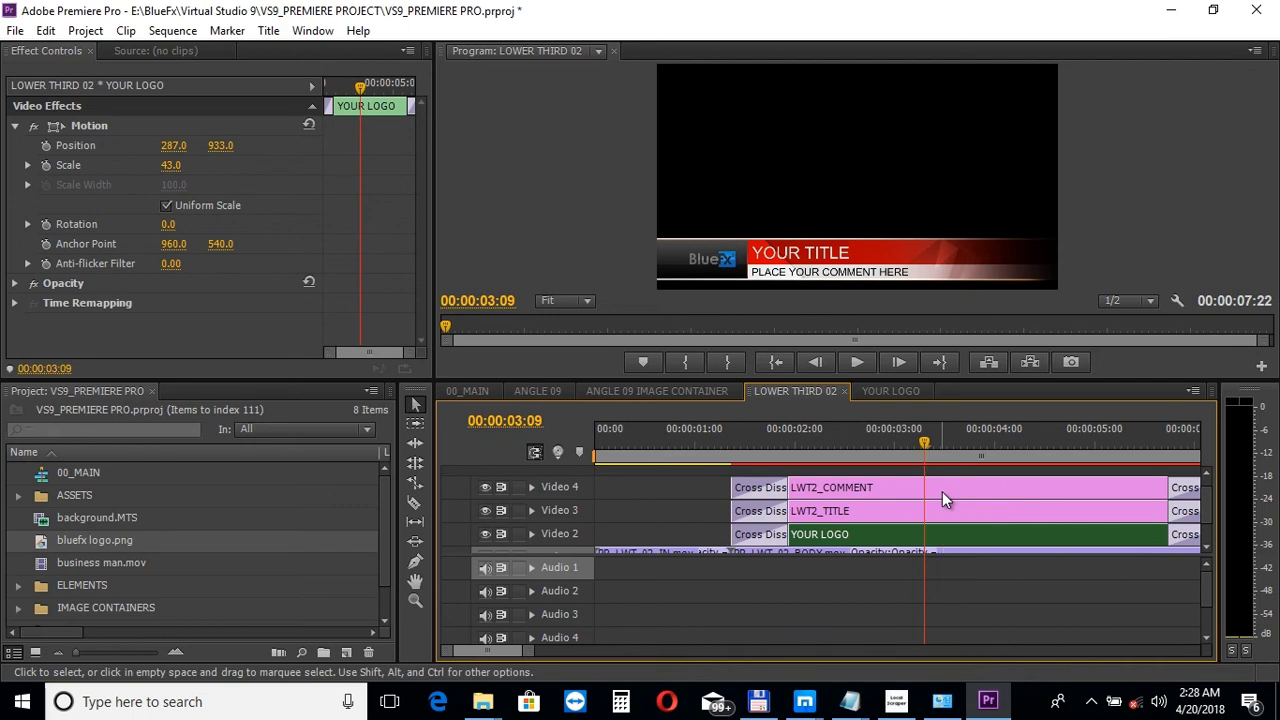
# Open the media Export Settings for the 00_MAIN sequence
pyautogui.click(465, 386)
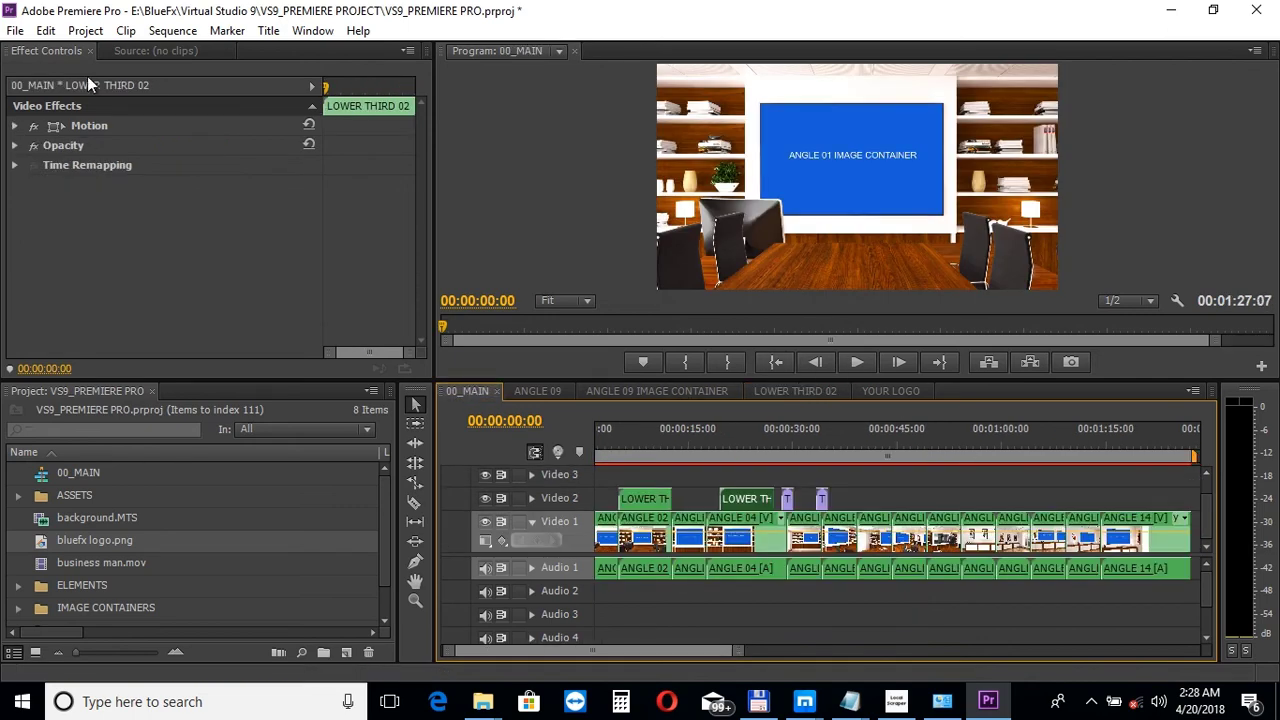
pyautogui.click(13, 31)
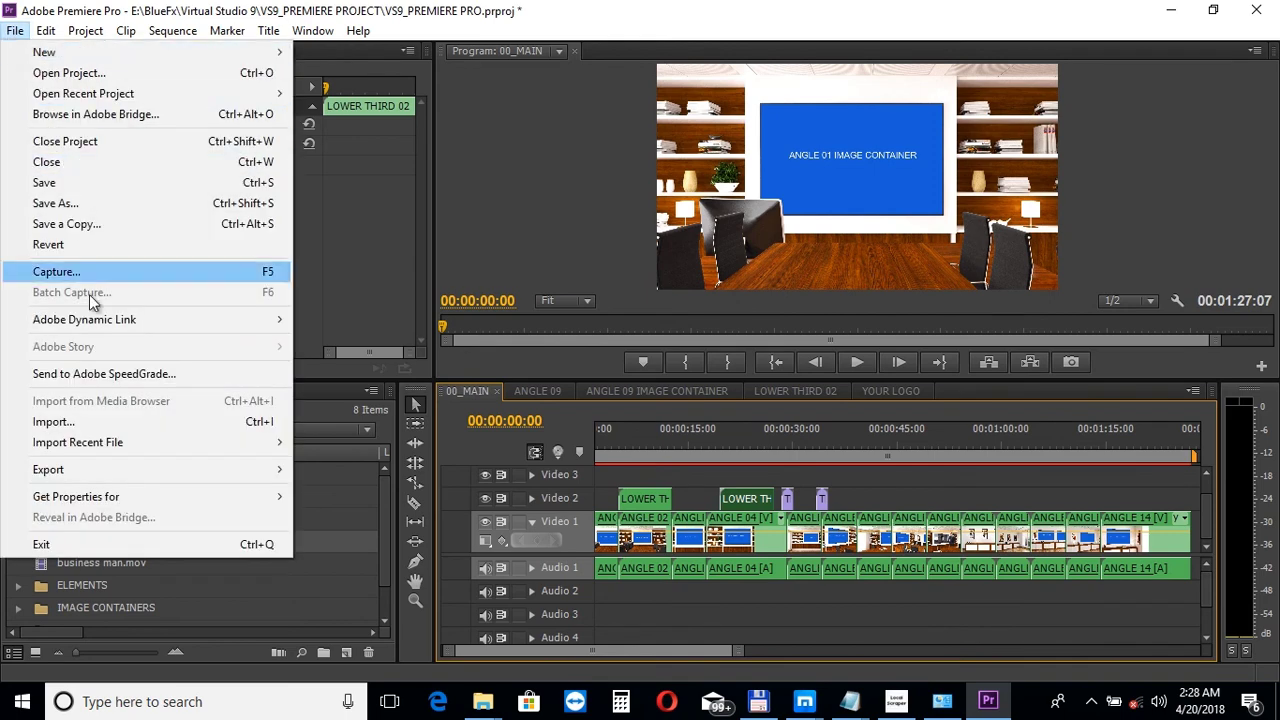
pyautogui.moveTo(48, 469)
pyautogui.click(335, 470)
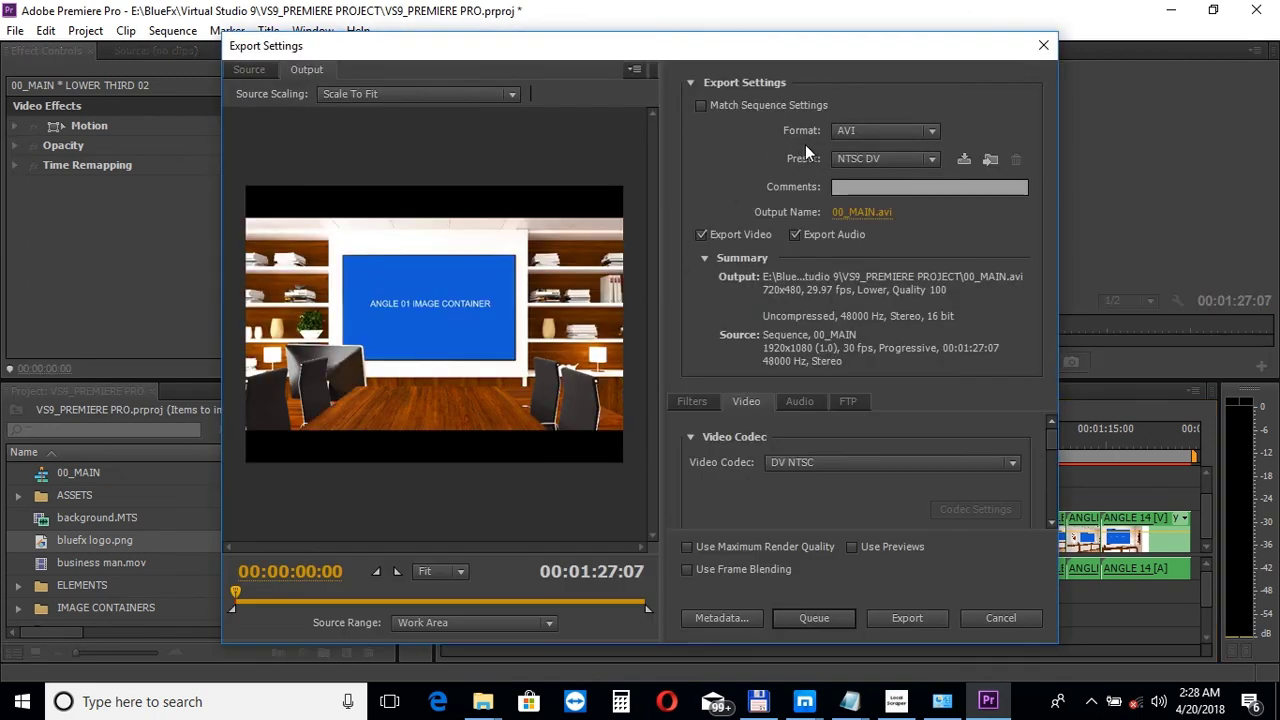
# Set the export format to QuickTime with the HD 1080i 29.97 preset
pyautogui.click(853, 130)
pyautogui.click(915, 588)
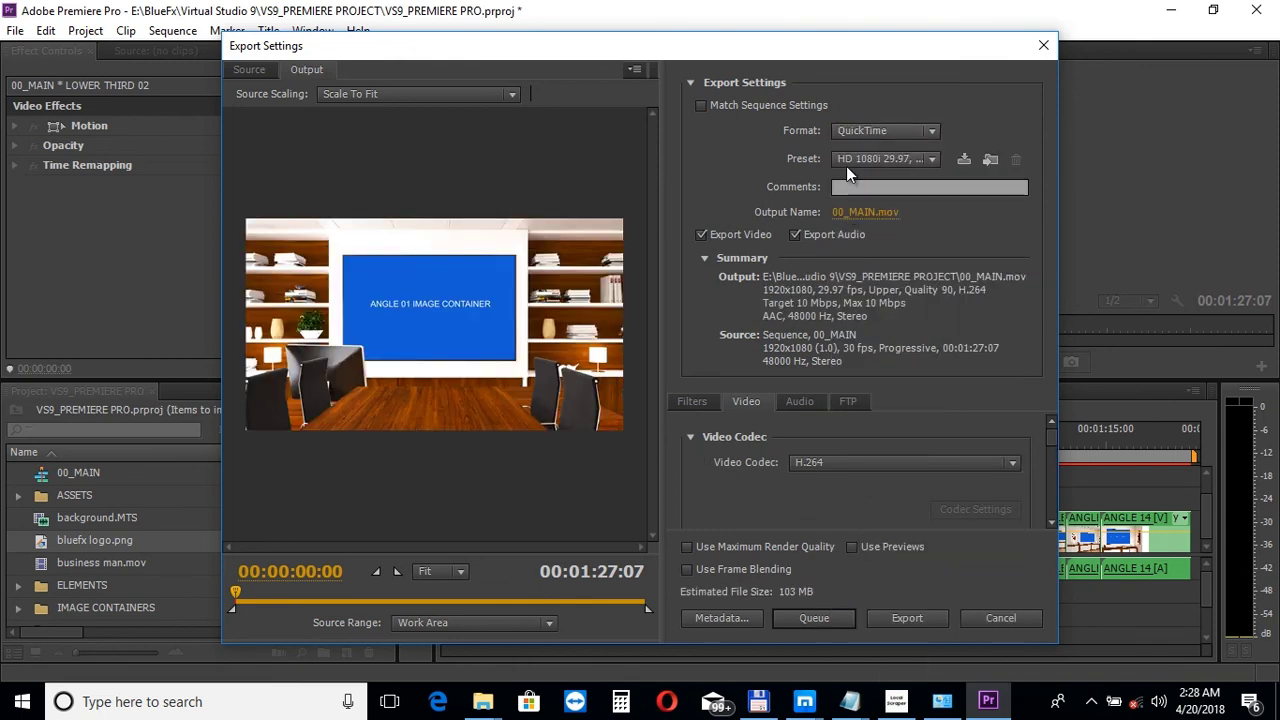
pyautogui.click(898, 163)
pyautogui.click(895, 202)
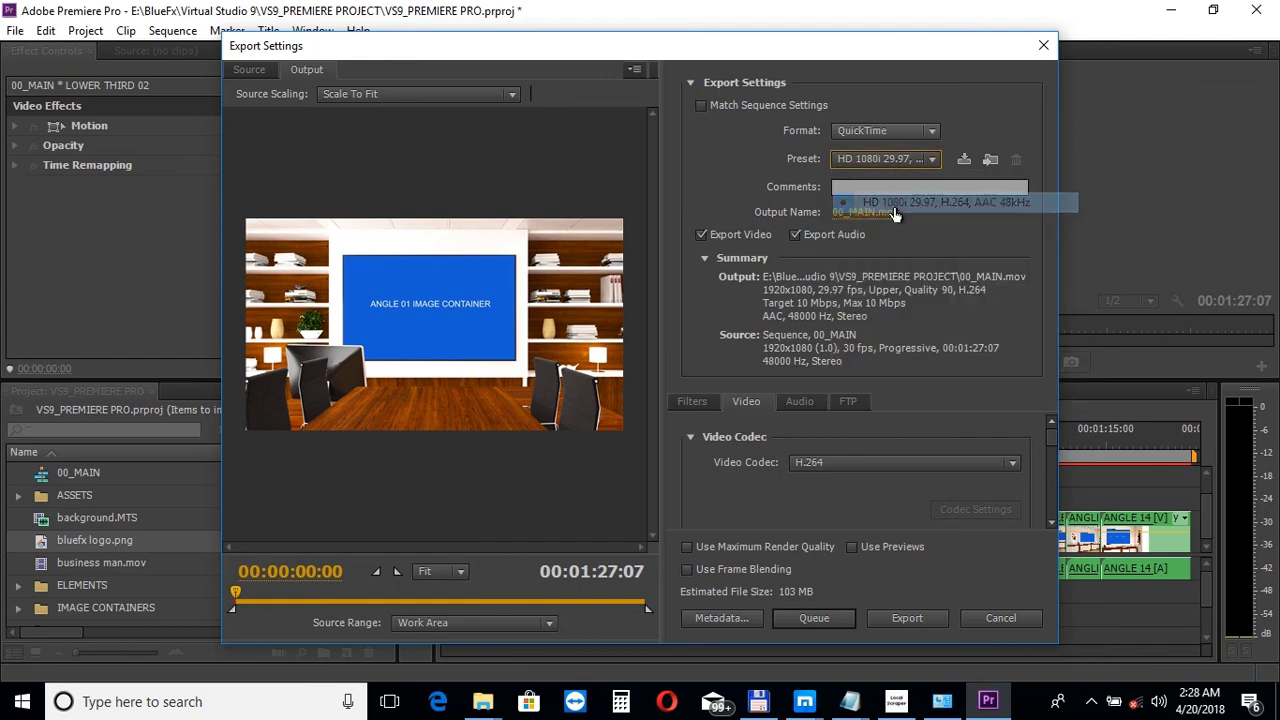